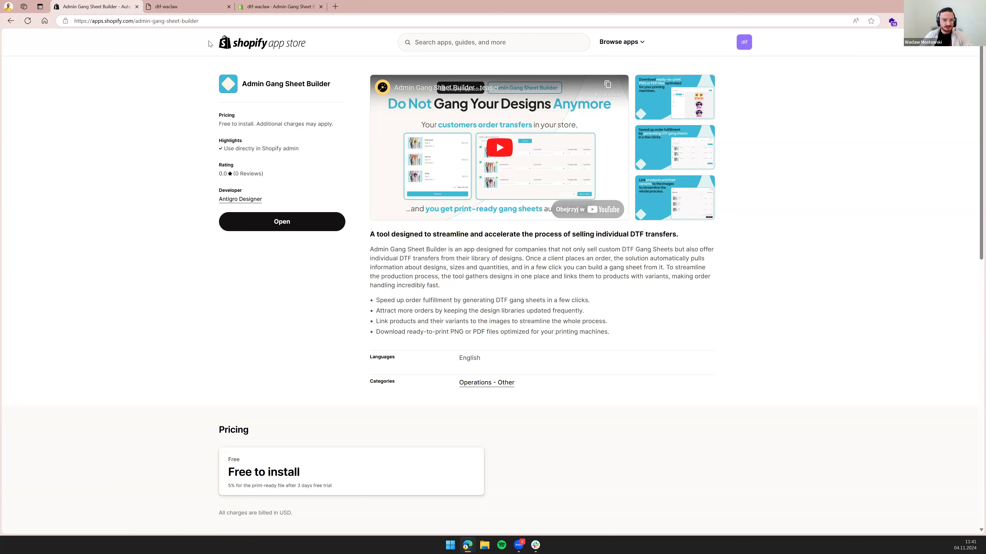
Step: Browse the storefront's featured products and view the "Exemplary ready to press DTF design" product page and its buying options
left_click(192, 8)
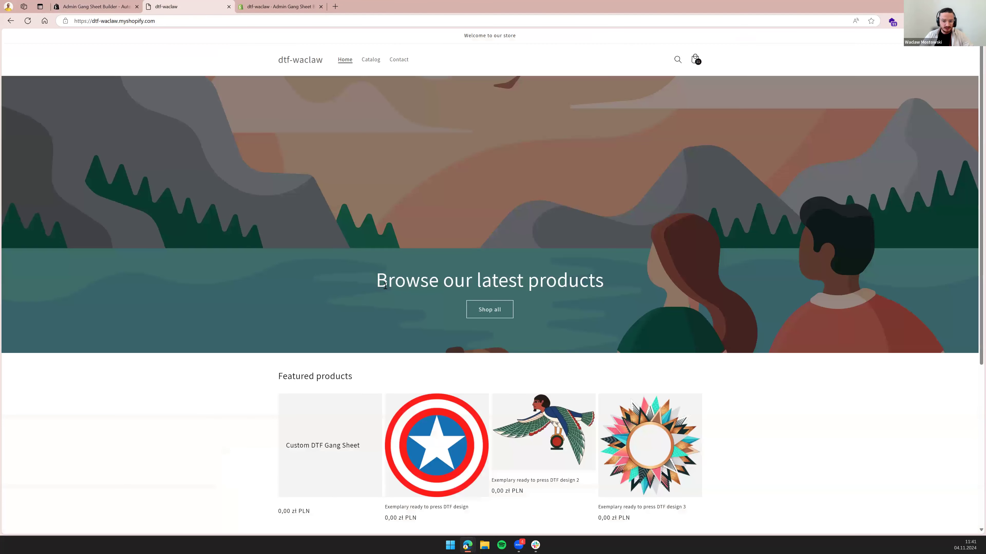
scroll(385, 286, "down", 2)
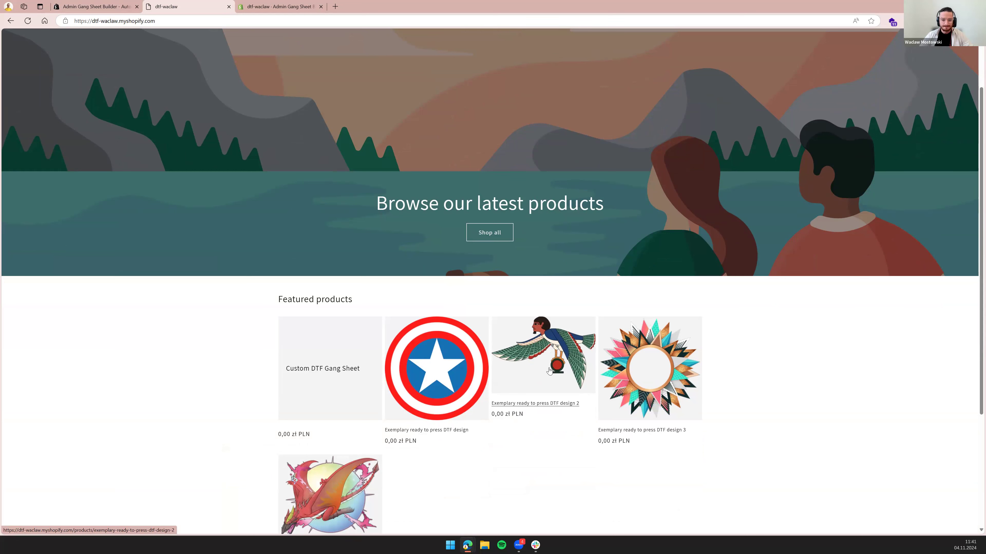
scroll(501, 446, "down", 1)
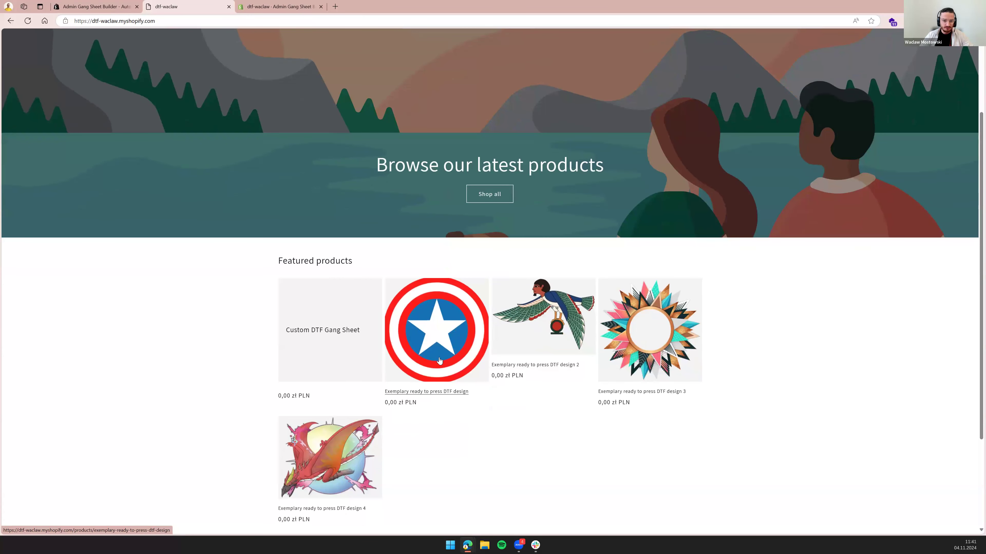
left_click(439, 358)
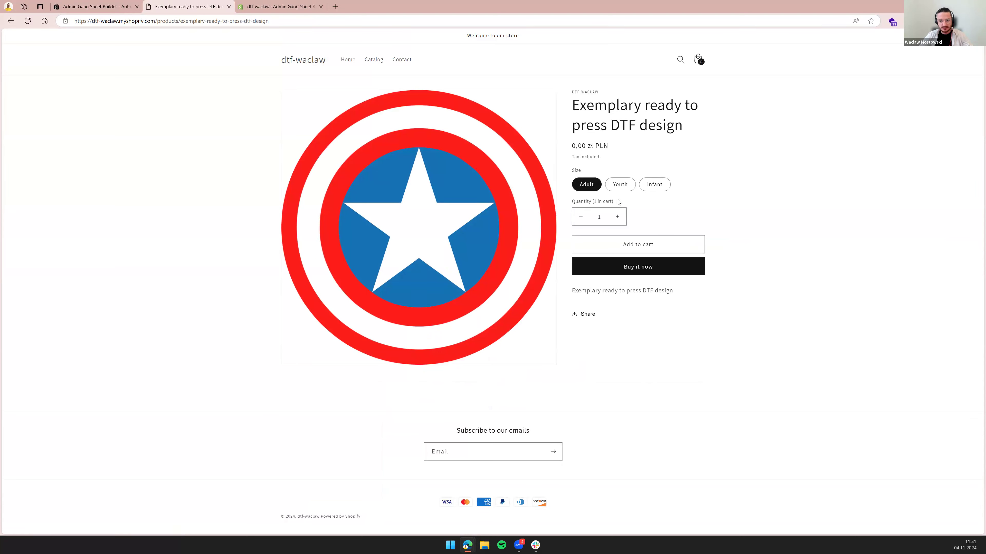
left_click(638, 266)
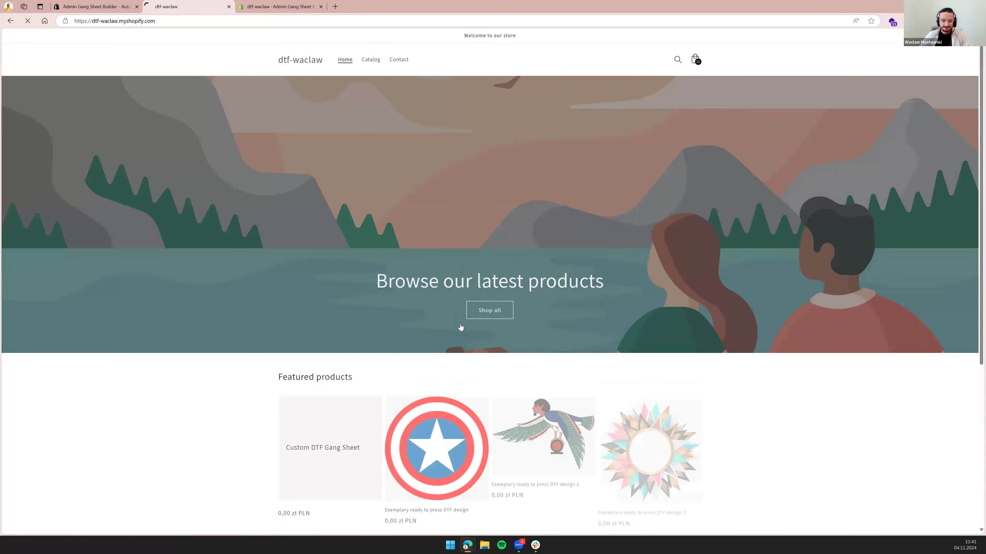
scroll(469, 347, "down", 4)
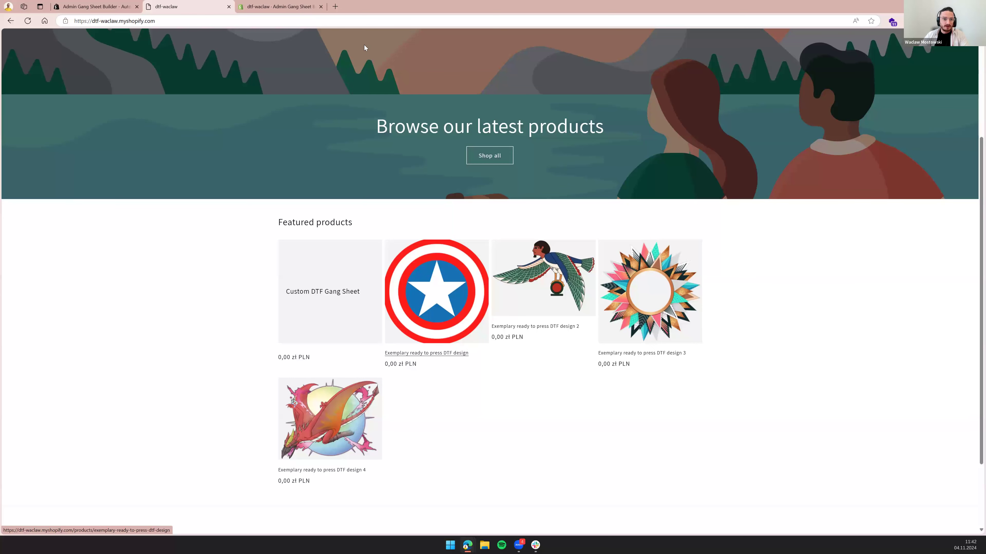
Step: Open the oldest test order from the orders list in the Shopify admin to review its Infant, Youth and Adult items
left_click(281, 6)
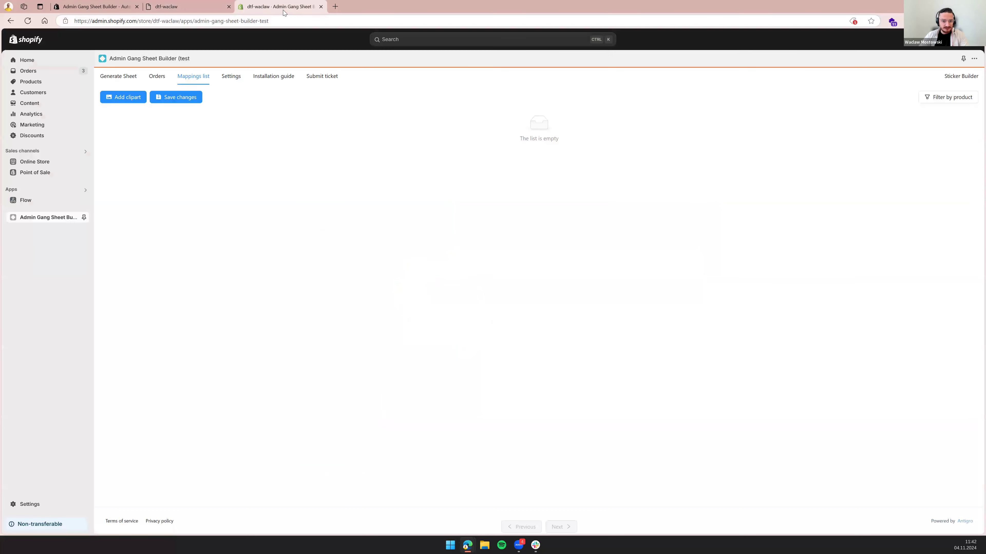
left_click(35, 72)
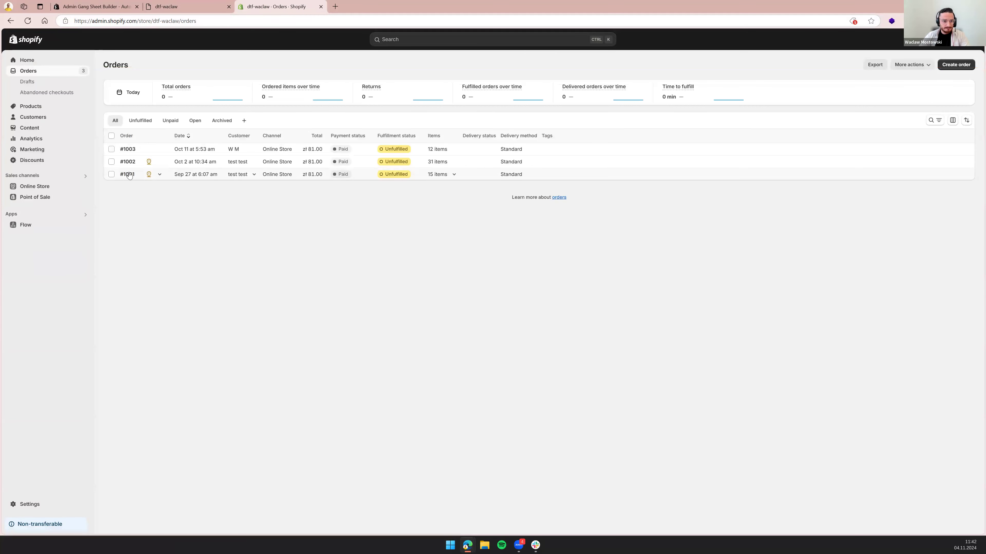
left_click(129, 174)
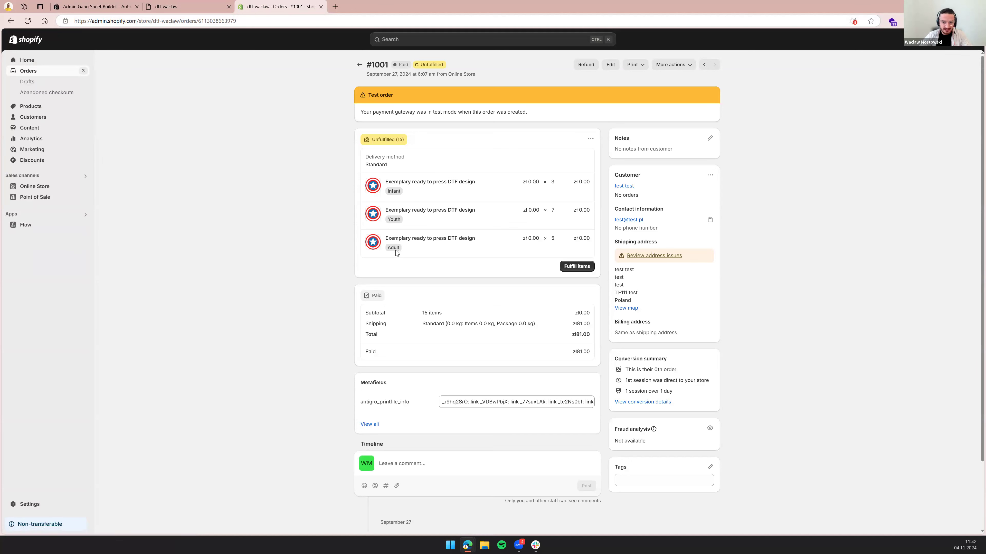
Step: Open Admin Gang Sheet Builder and load the reviewed order's items in Generate Sheet by its order number
left_click(50, 217)
left_click(442, 74)
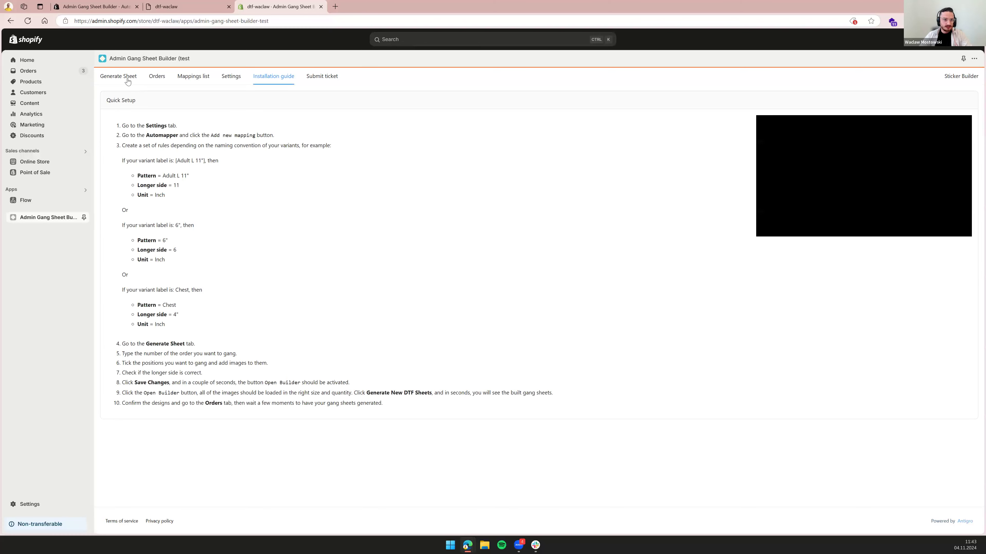
left_click(126, 76)
left_click(135, 110)
type("1001")
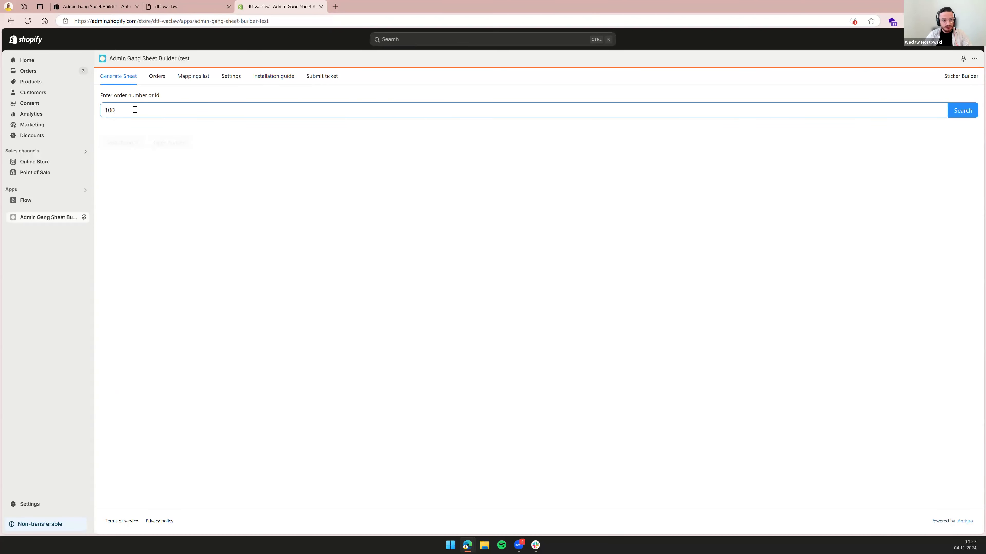
left_click(955, 111)
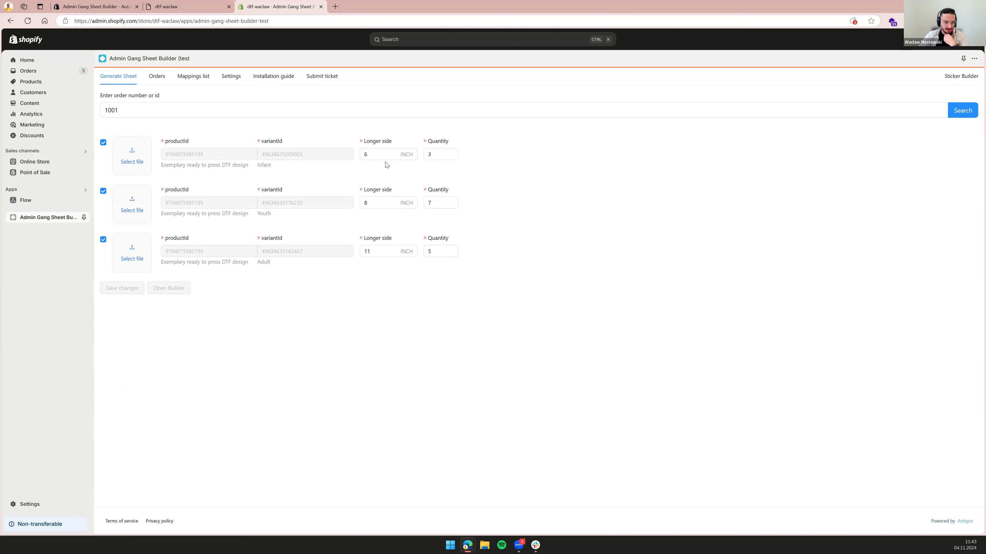
Step: Attach image 8, the star shield, to the order's Infant, Youth and Adult items and save the changes
left_click(133, 157)
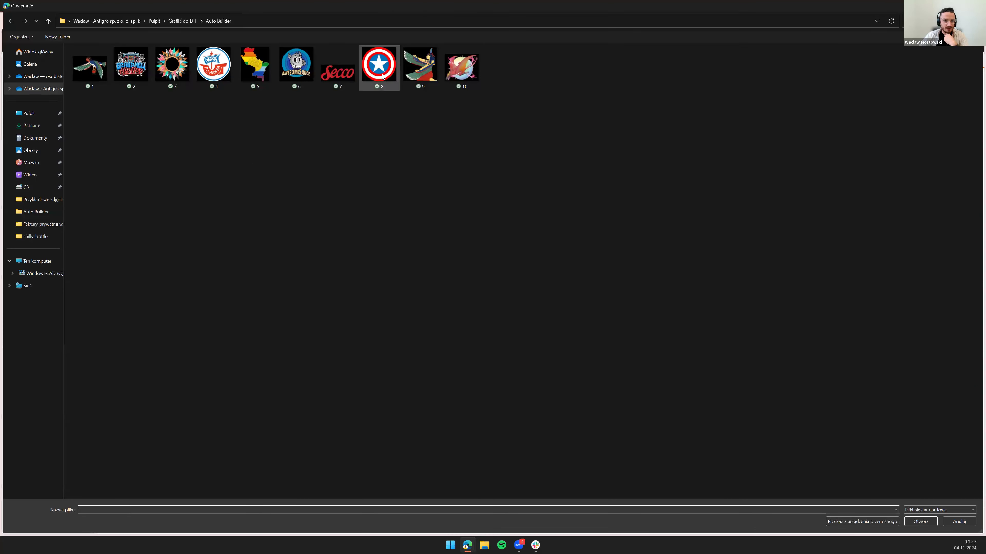
double_click(382, 76)
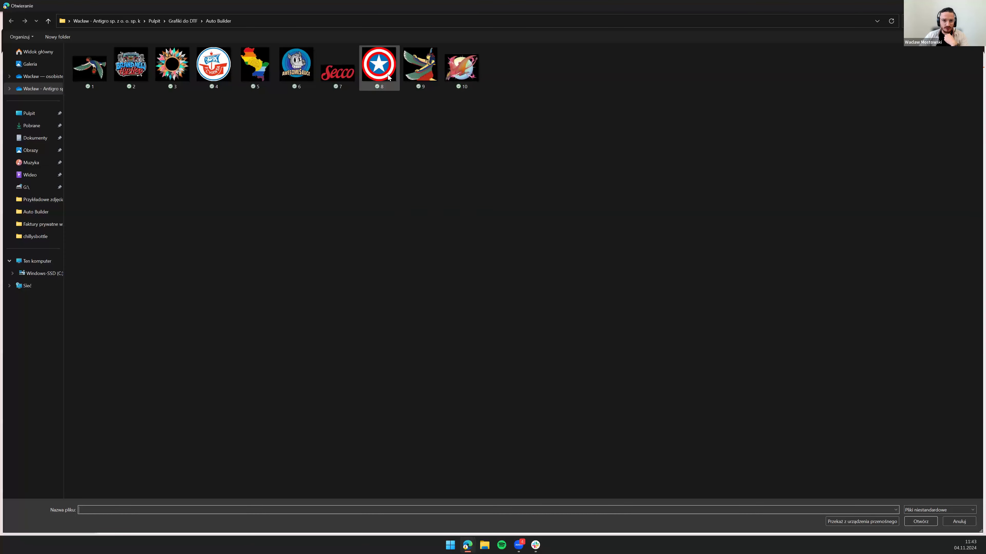
double_click(388, 77)
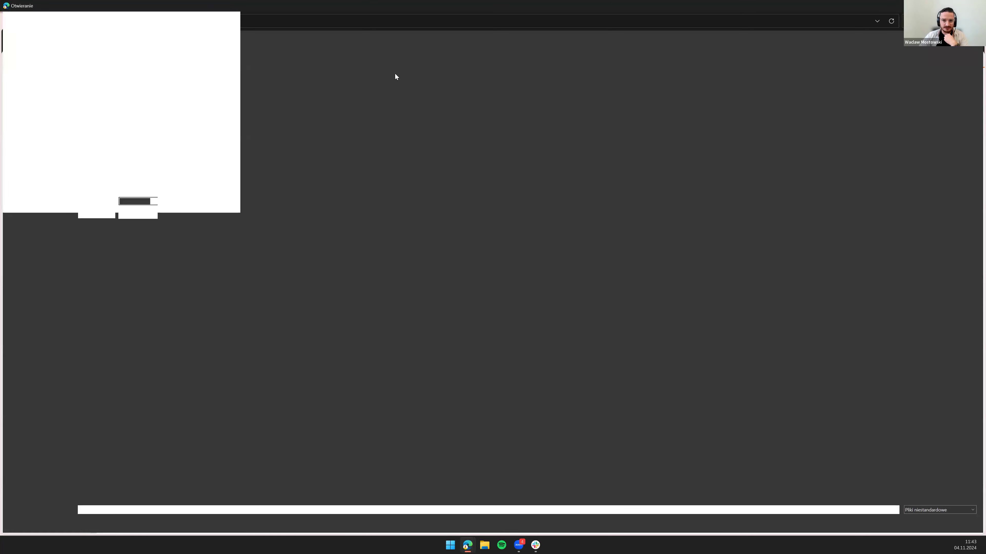
double_click(395, 74)
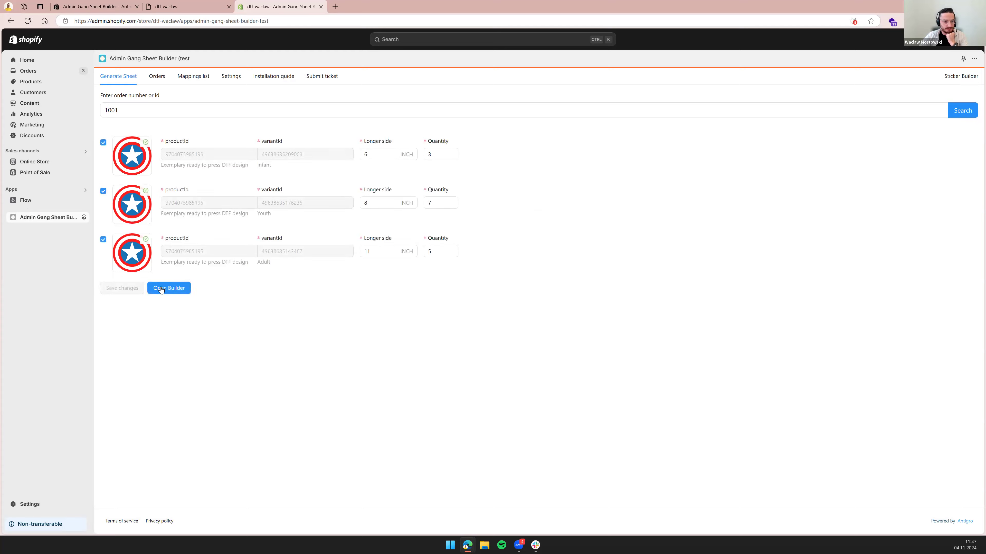
Step: Open the order in the builder, generate new DTF sheets from its designs and confirm the resulting gang sheet
left_click(163, 289)
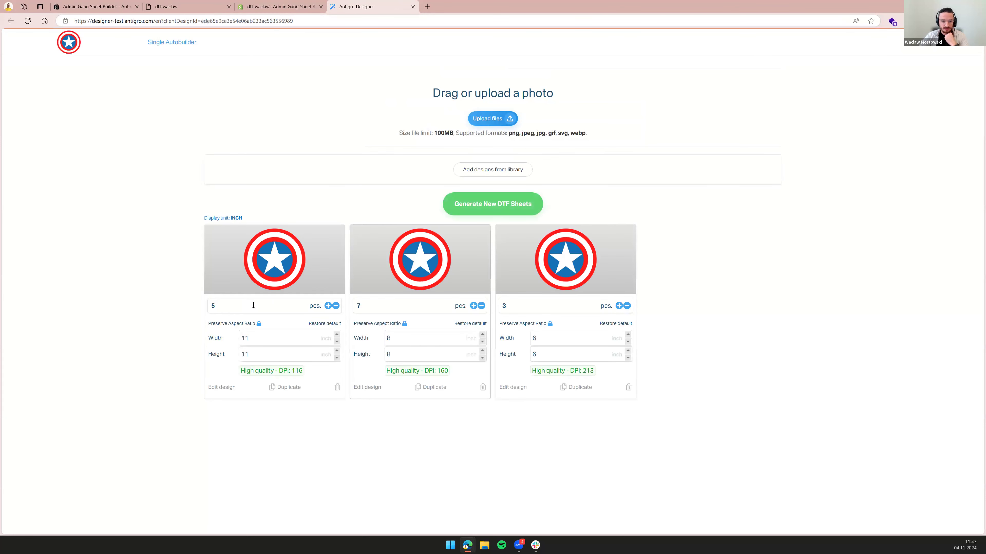
left_click(478, 203)
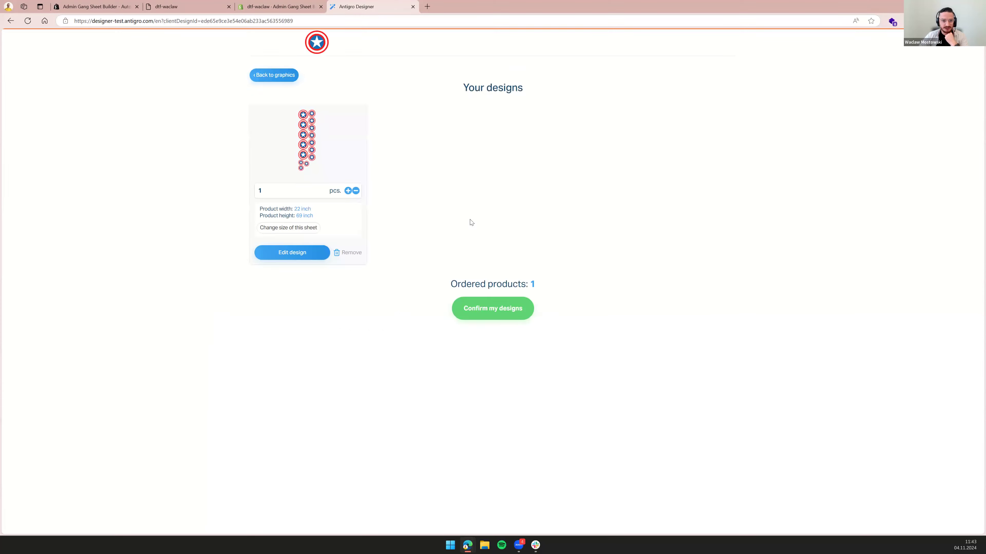
left_click(489, 310)
left_click(484, 243)
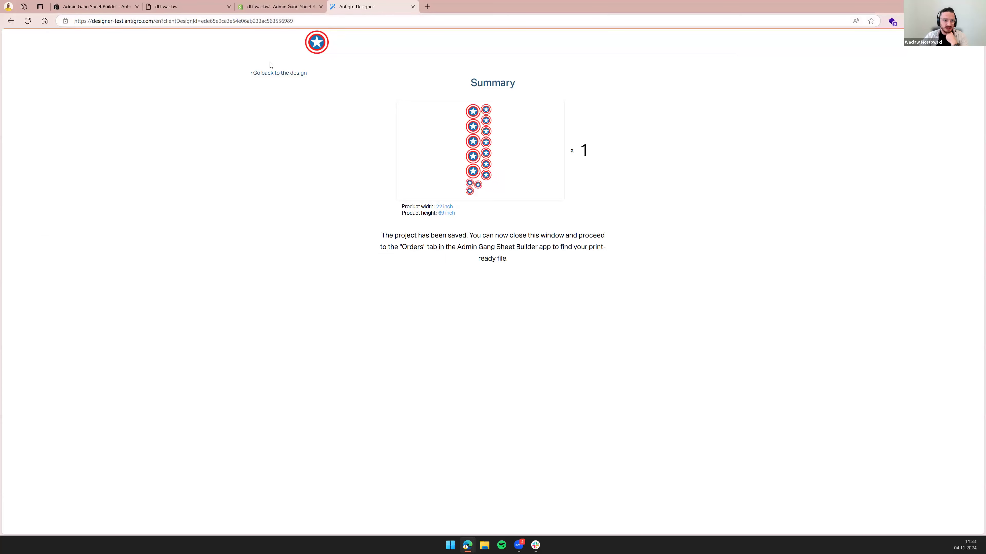
Step: Close the designer and check the print file generation status of the newest order in the gang sheet app's orders
key("ctrl+w")
left_click(159, 77)
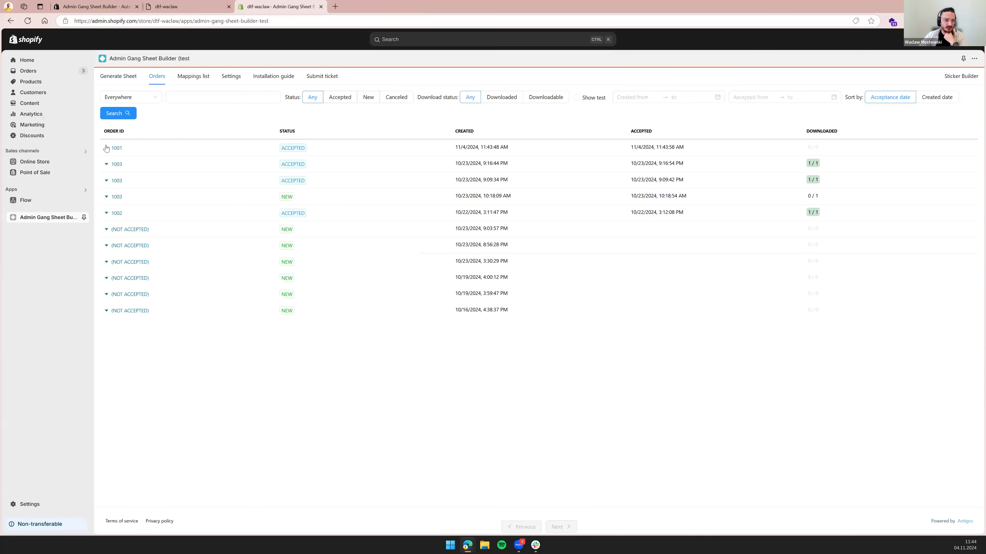
left_click(111, 147)
left_click_drag(186, 309, 142, 308)
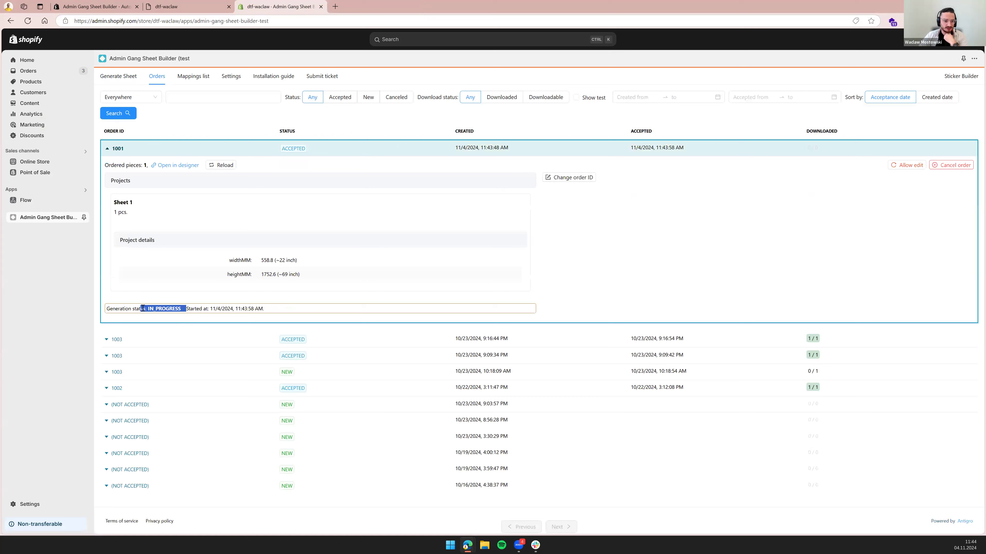
Step: Review the Longer side values of the order's items in Generate Sheet
left_click(122, 79)
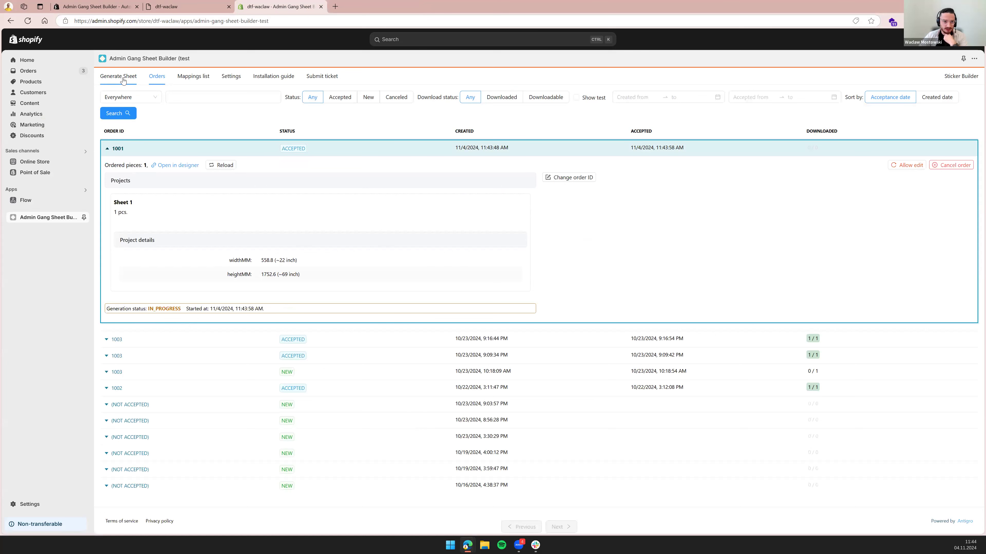
left_click(383, 151)
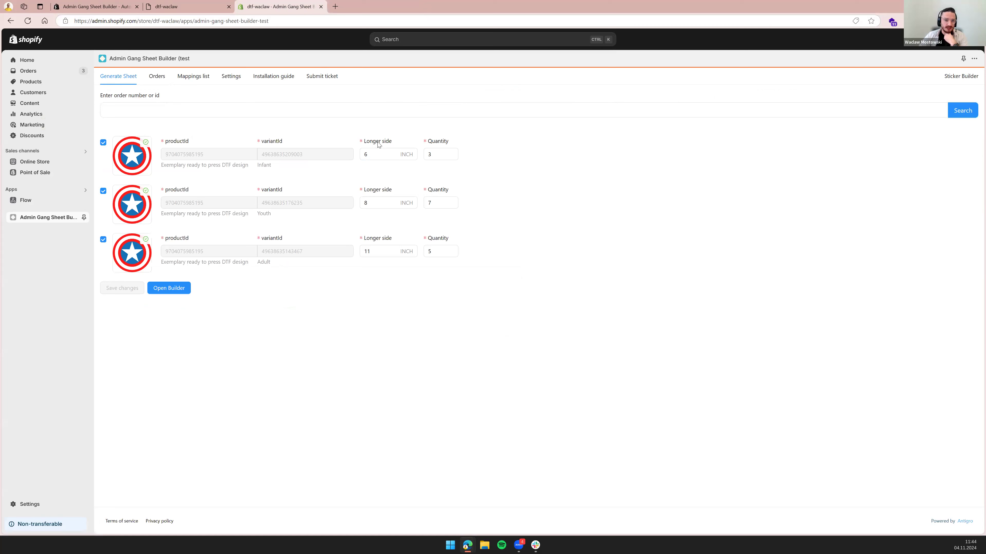
left_click(377, 250)
Step: Examine the Automapper rules in the gang sheet app's settings, including the Adult and Youth patterns
left_click(232, 79)
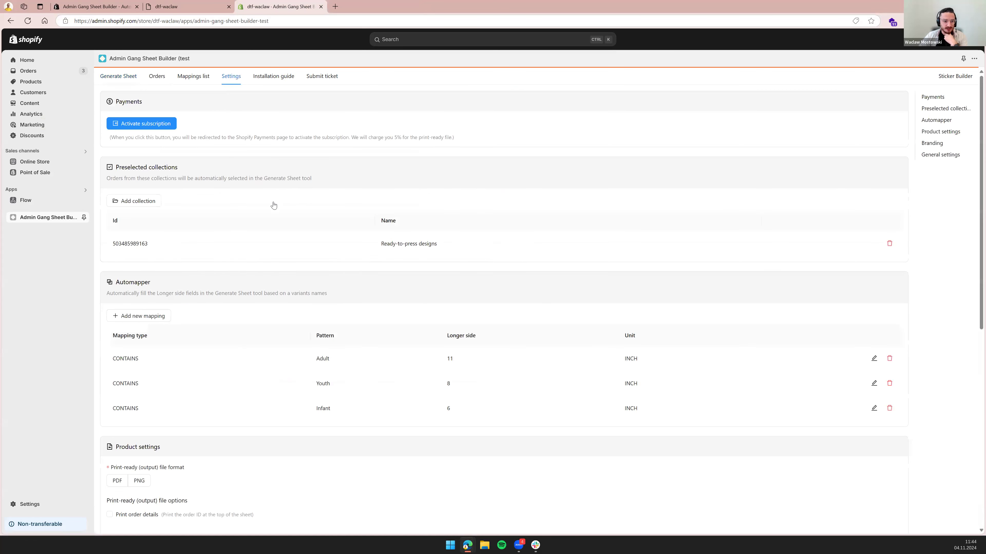
scroll(172, 355, "down", 2)
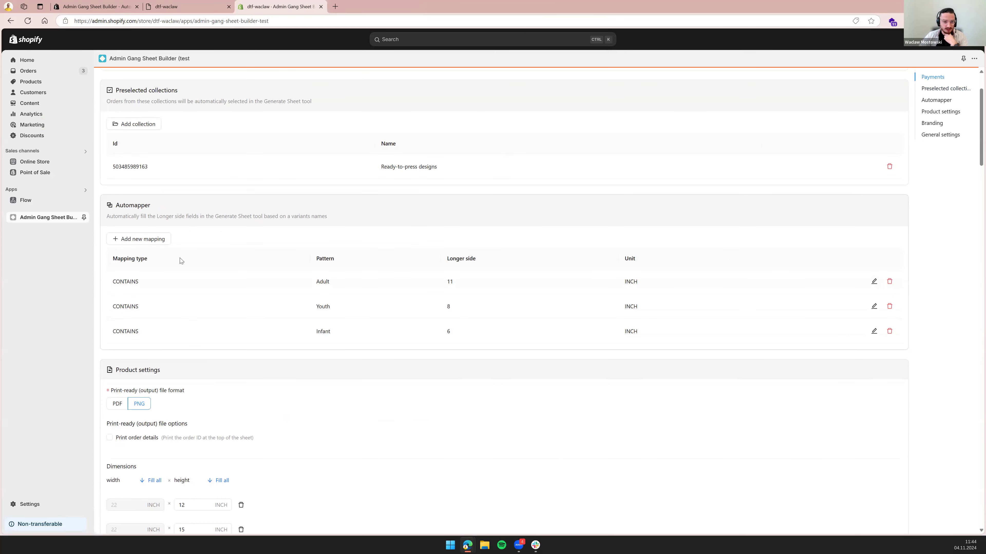
double_click(321, 283)
left_click(324, 307)
Step: Add an Automapper mapping of type CONTAINS with the pattern "Koozie" and a longer side of 4 inches
left_click(135, 239)
left_click(487, 185)
type("Toddler")
key("Tab")
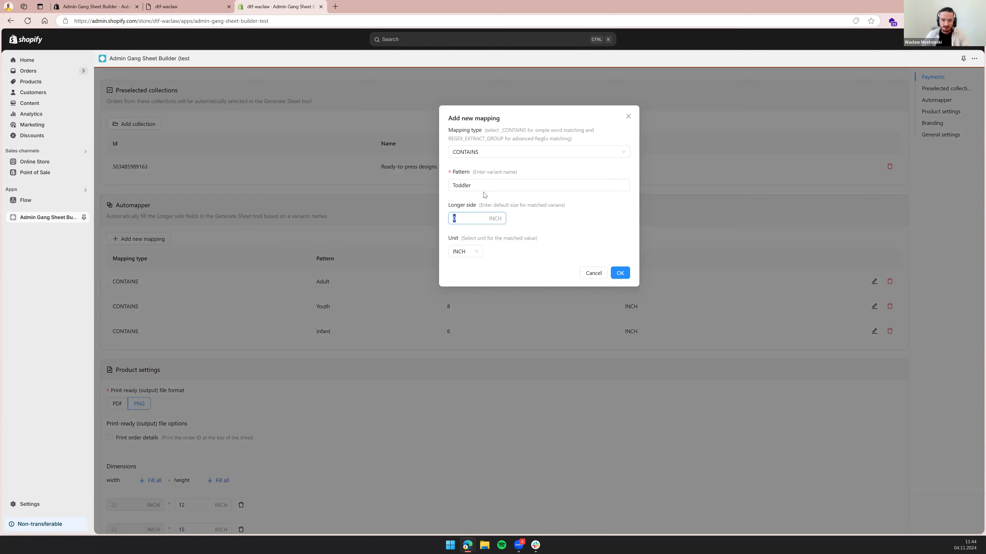
double_click(484, 187)
type("Koozie")
key("Tab")
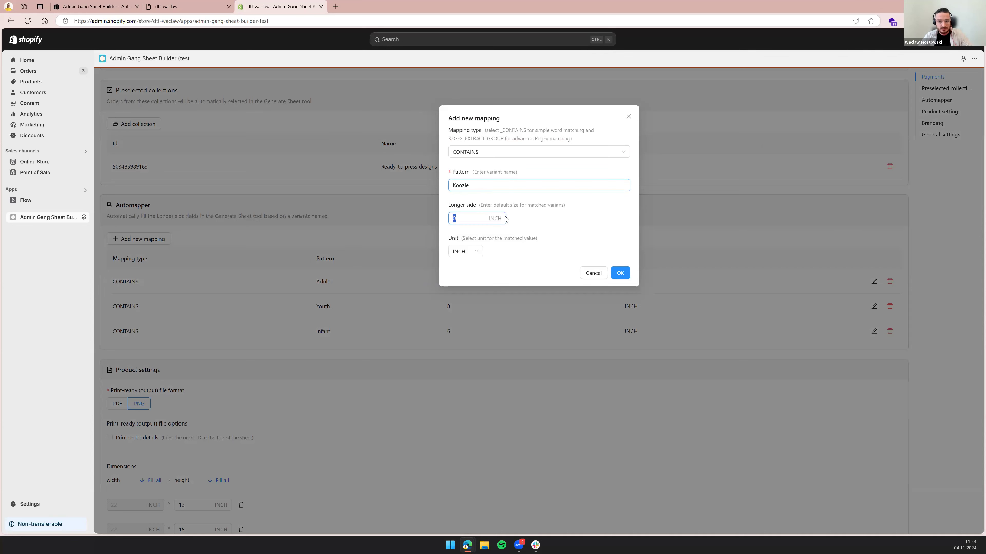
type("4")
left_click(623, 276)
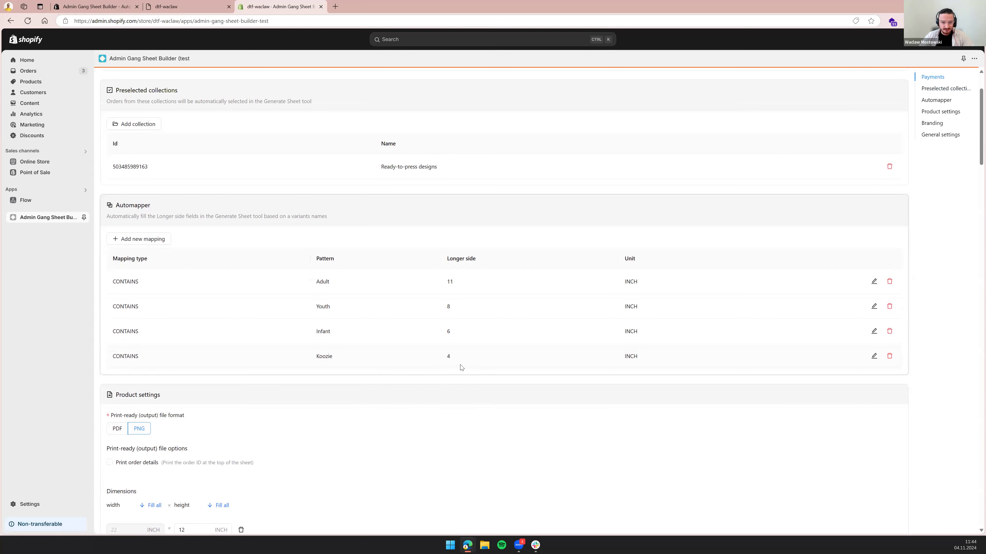
Step: Add images 1, 3 and 10 from the Auto Builder folder as clipart to the mappings list
scroll(436, 365, "up", 2)
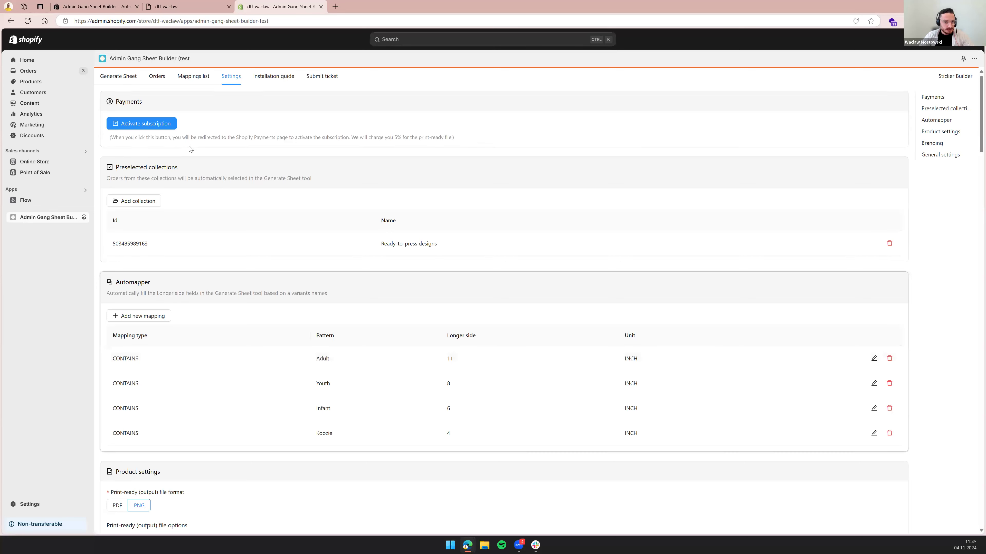
left_click(193, 78)
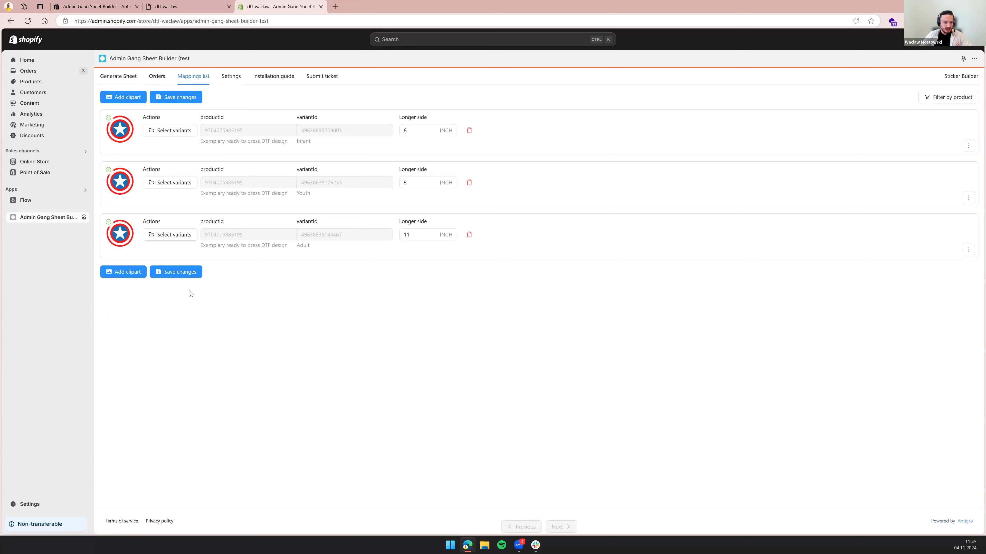
left_click(127, 274)
left_click(226, 146)
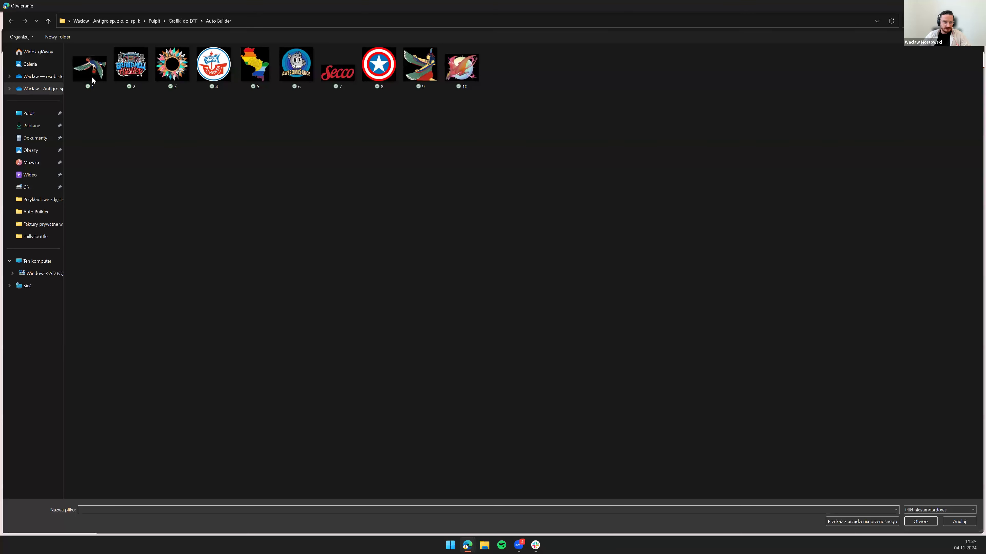
left_click(90, 75)
left_click(169, 88, "ctrl")
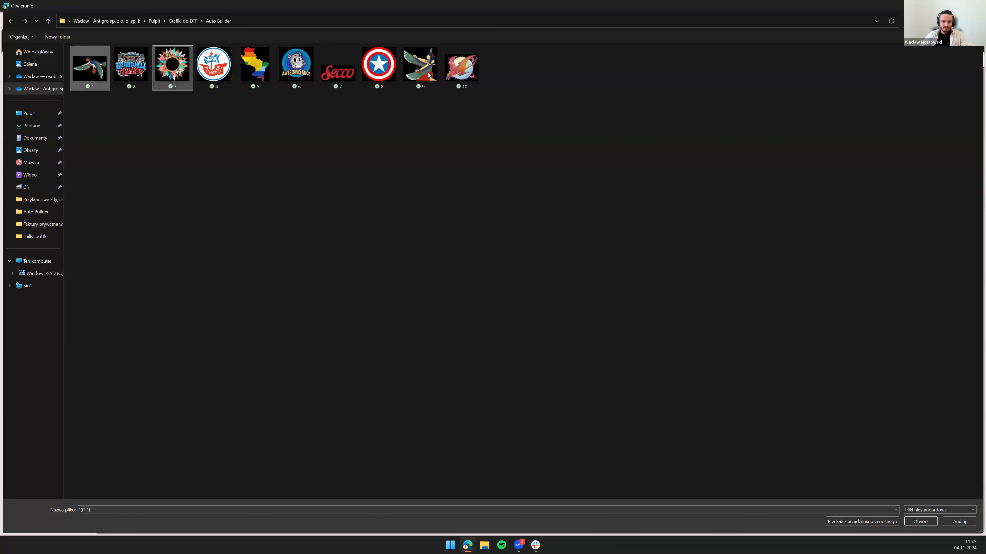
left_click(461, 68, "ctrl")
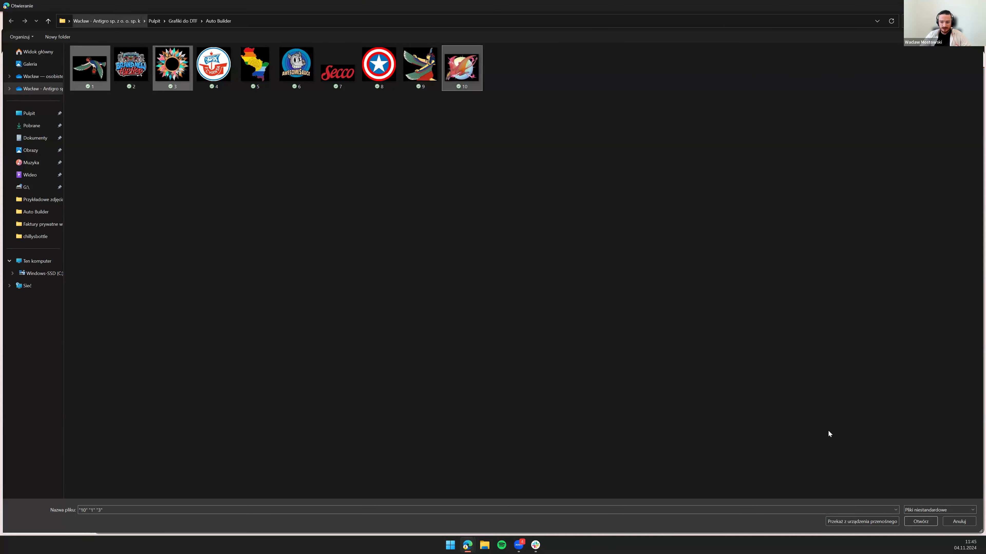
left_click(921, 522)
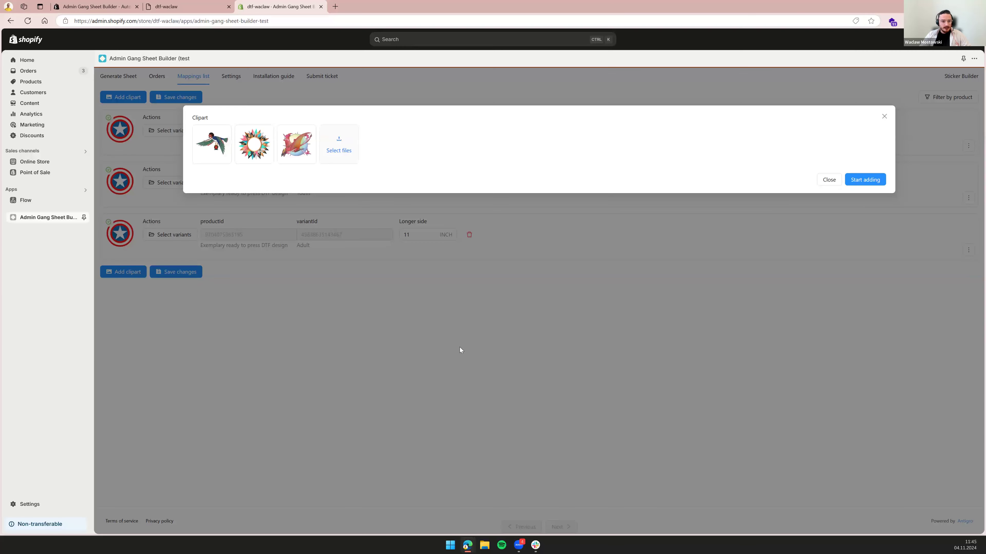
left_click(864, 179)
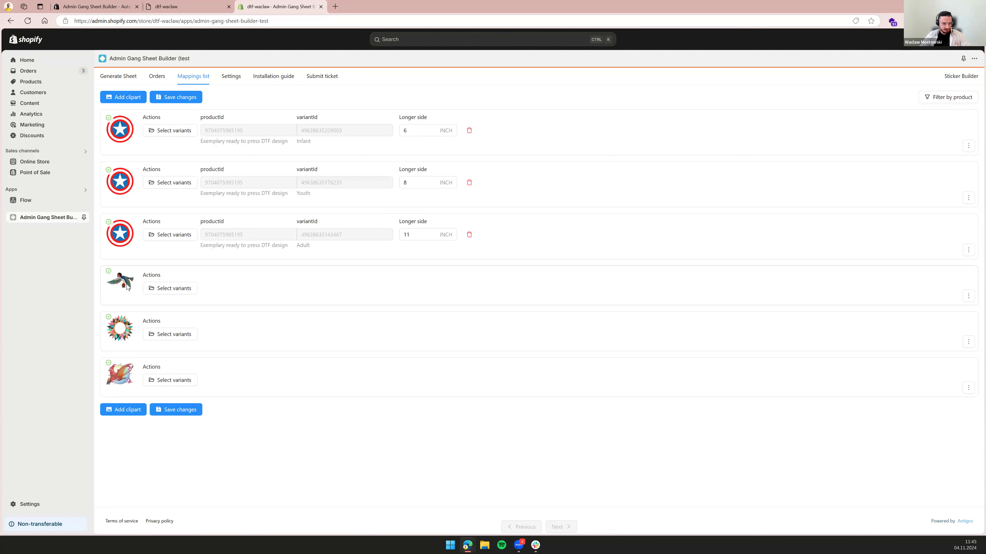
Step: Map the first unmapped clipart, the flying figure, to all variants of "Exemplary ready to press DTF design 2"
left_click(165, 288)
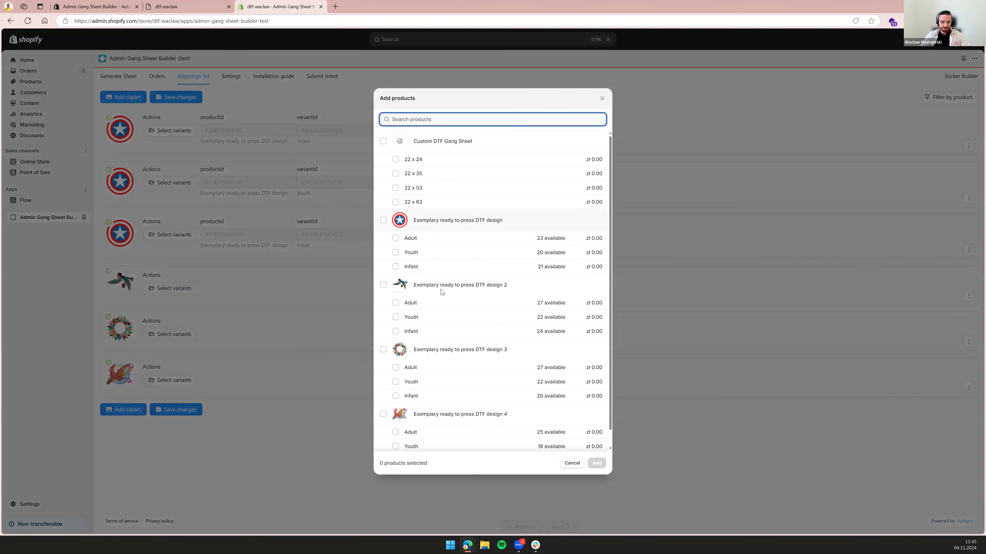
left_click(468, 288)
left_click(596, 464)
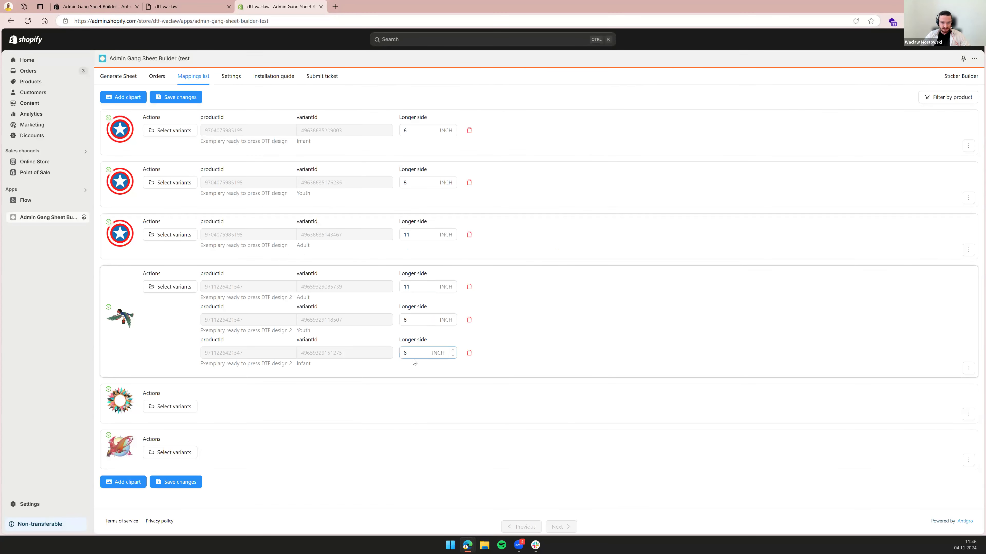
Step: Map the wreath clipart to all variants of "Exemplary ready to press DTF design 3"
left_click(167, 407)
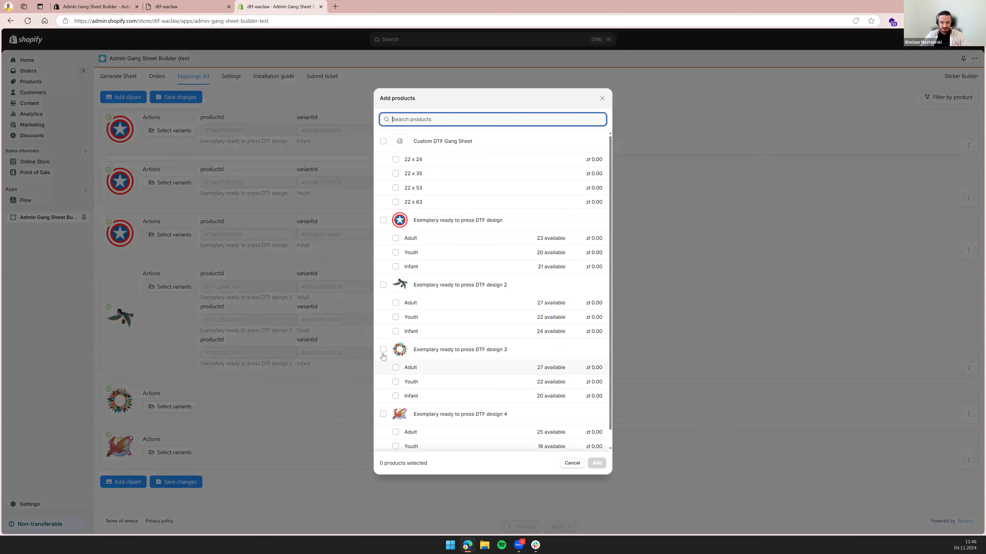
left_click(383, 350)
left_click(596, 463)
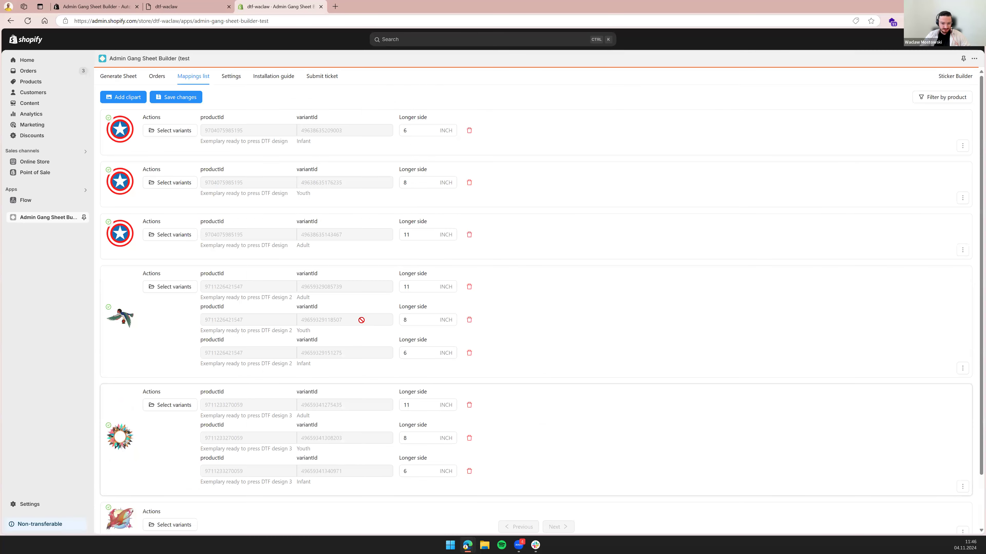
Step: Map the red dragon clipart to the Adult, Youth and Infant variants of "Exemplary ready to press DTF design 4"
scroll(361, 320, "down", 2)
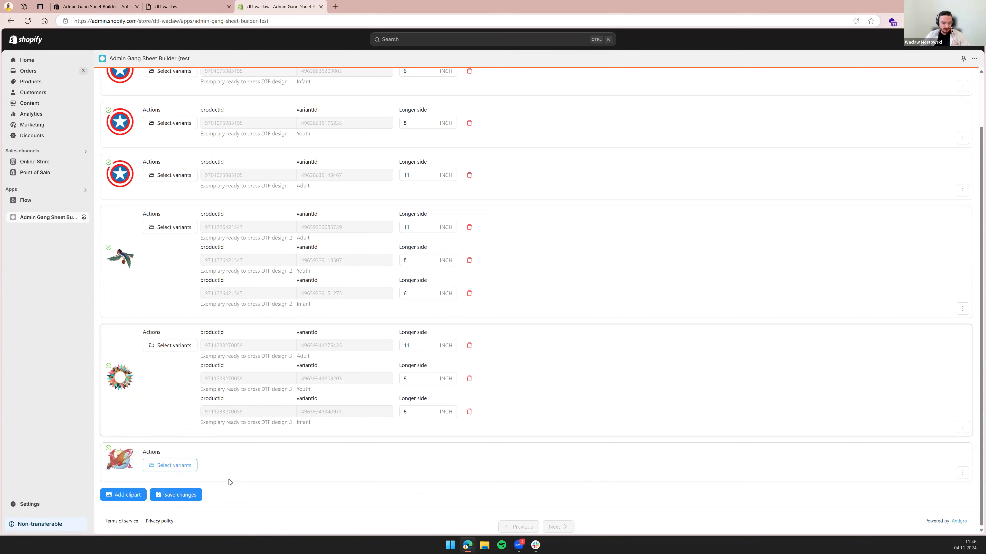
left_click(174, 465)
scroll(451, 394, "down", 1)
left_click(449, 399)
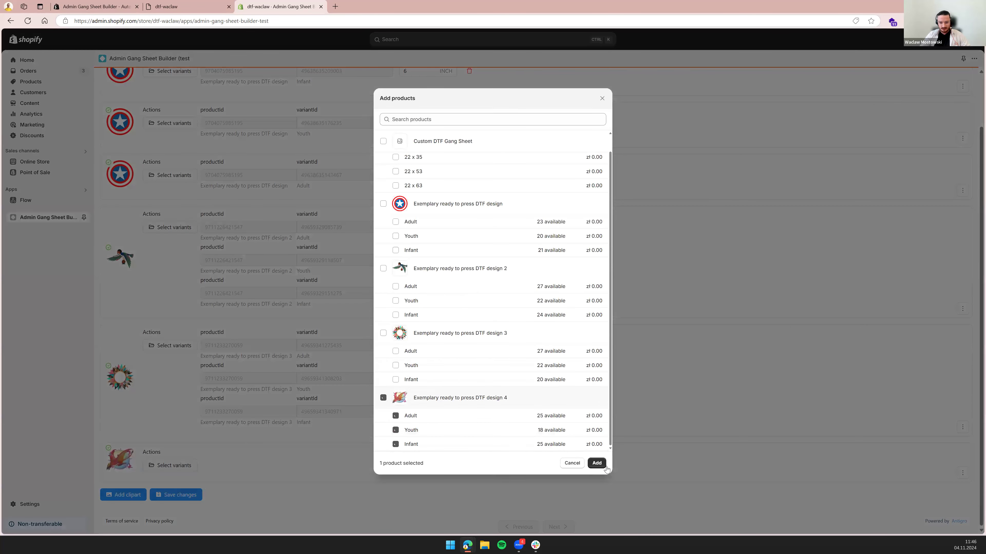
left_click(597, 464)
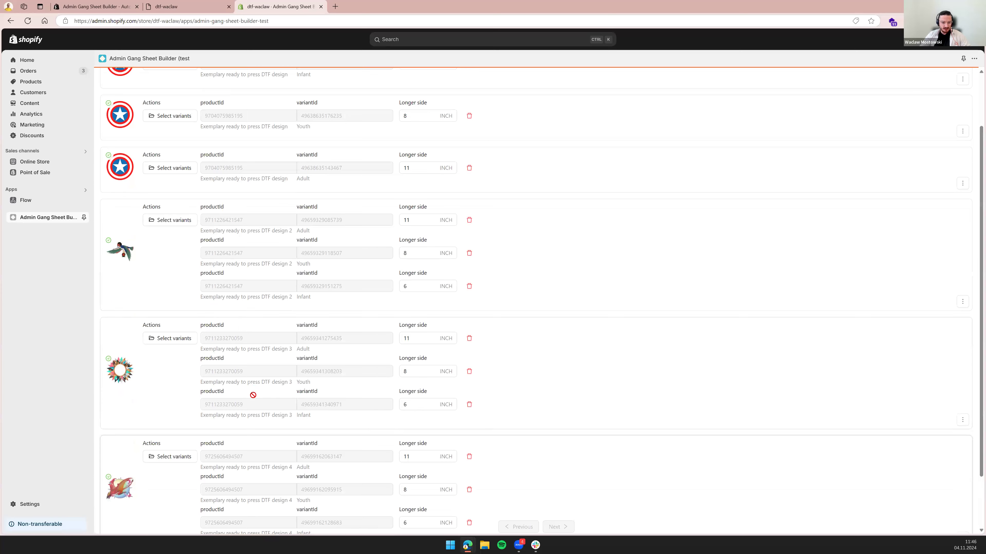
Step: Save the changed clipart mappings and look over the complete mappings list
scroll(253, 395, "down", 2)
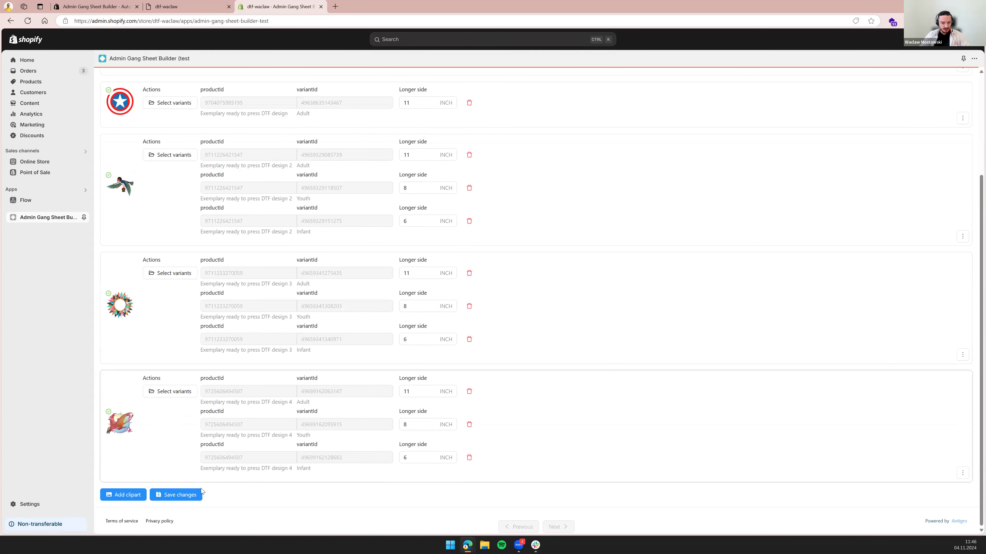
left_click(185, 498)
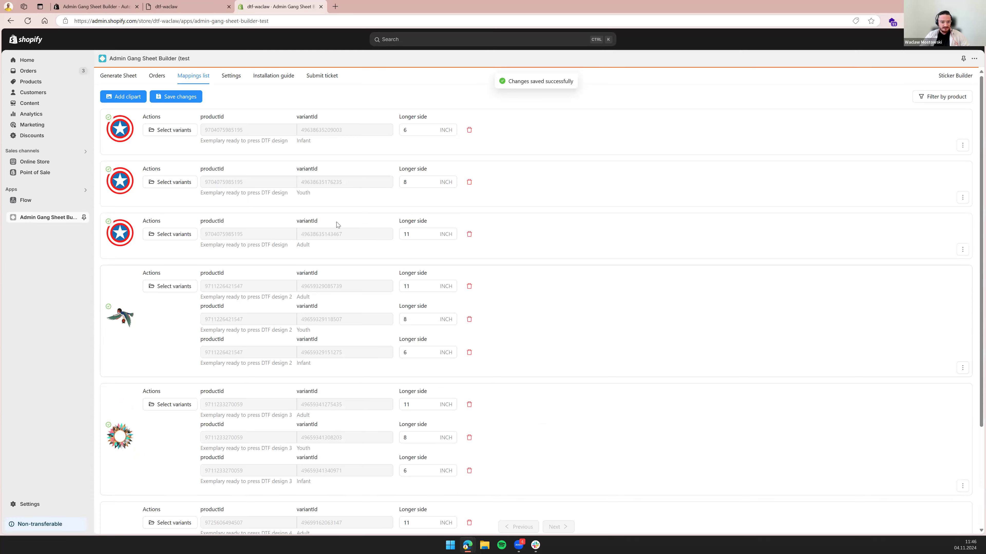
scroll(357, 305, "down", 3)
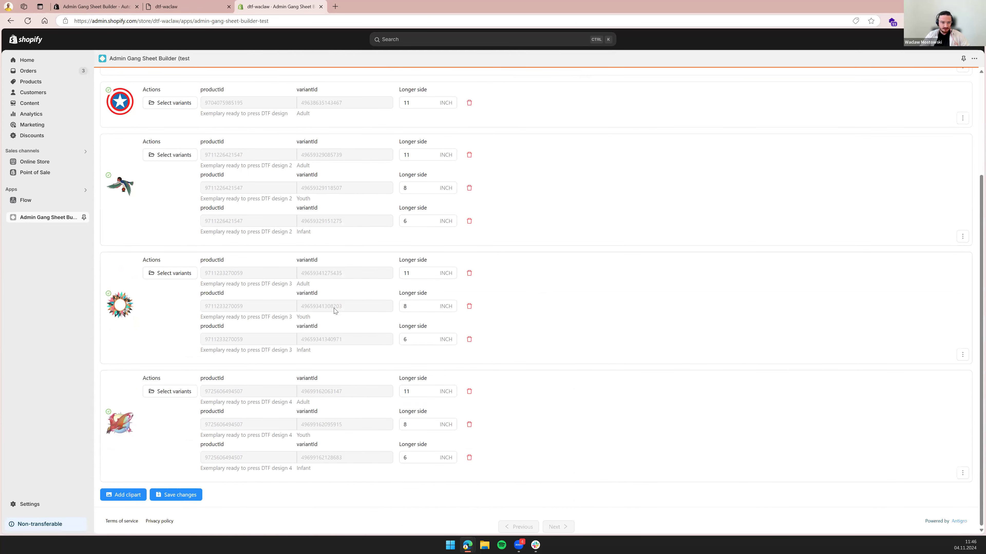
scroll(335, 308, "up", 4)
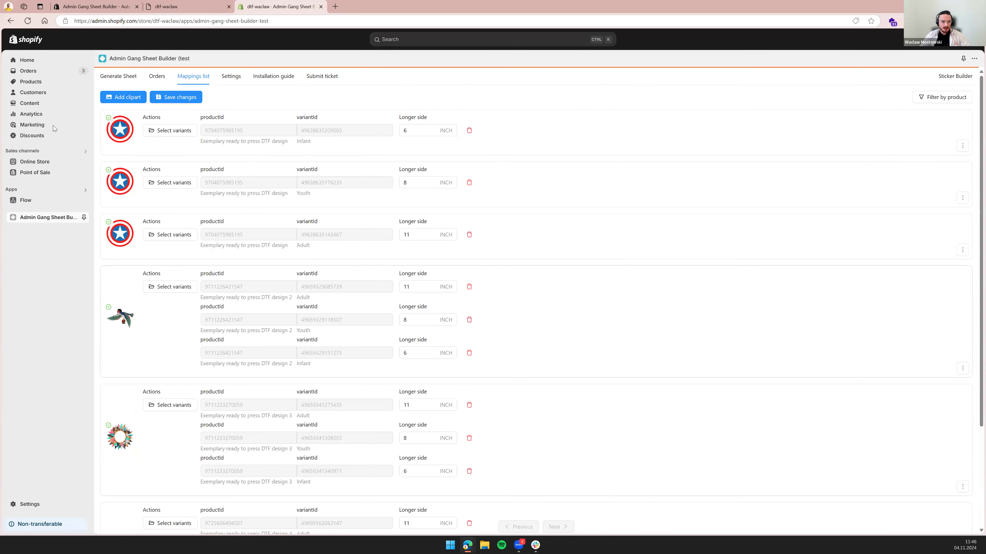
Step: View the items of the October 2 order in the store's order list
left_click(47, 72)
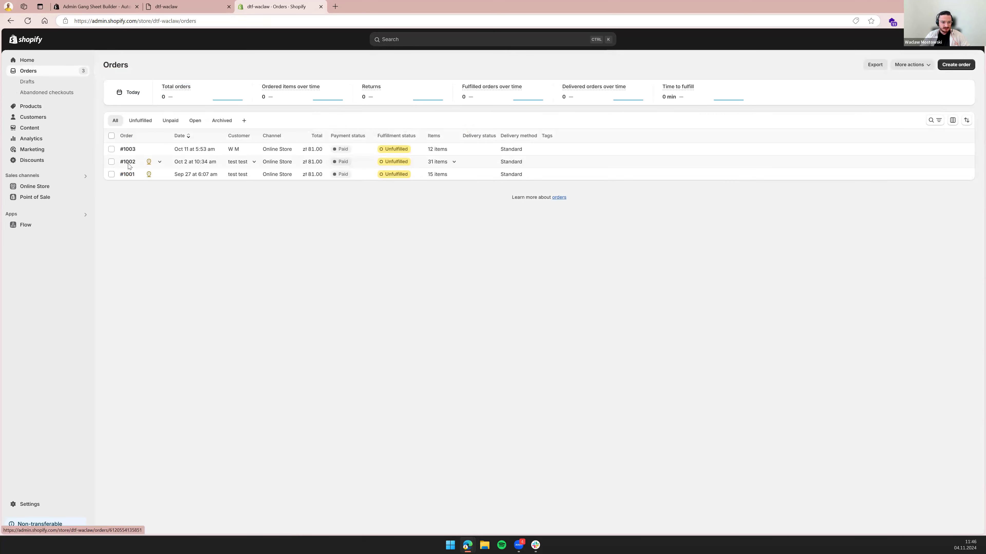
left_click(128, 163)
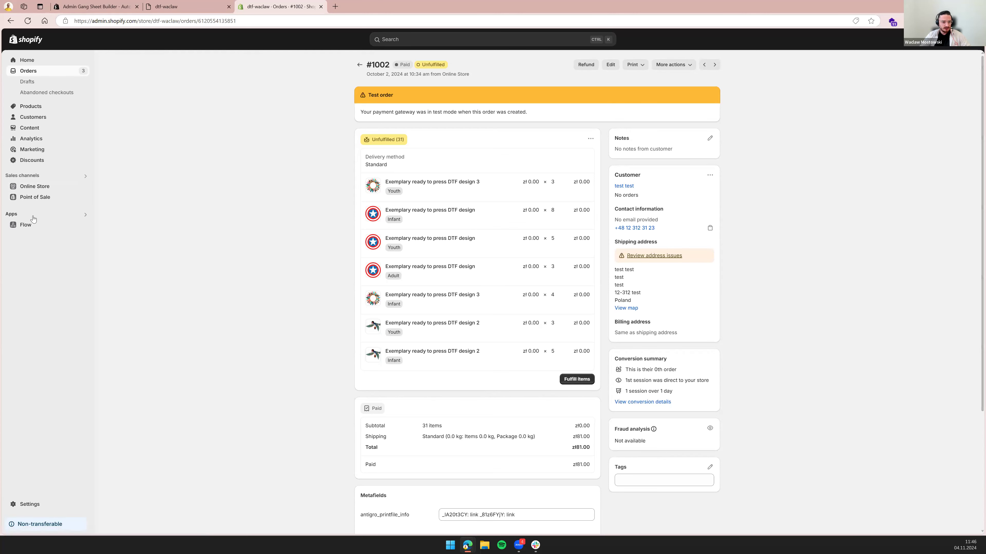
Step: Reopen Admin Gang Sheet Builder and look up the store's most recent order by its number in Generate Sheet
left_click(79, 218)
left_click(433, 69)
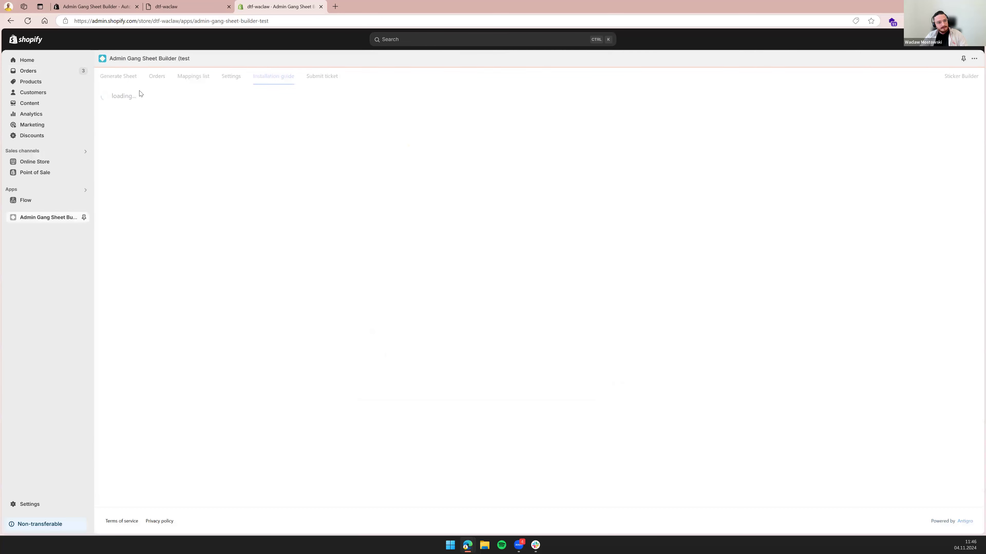
left_click(125, 78)
left_click(149, 108)
type("1003")
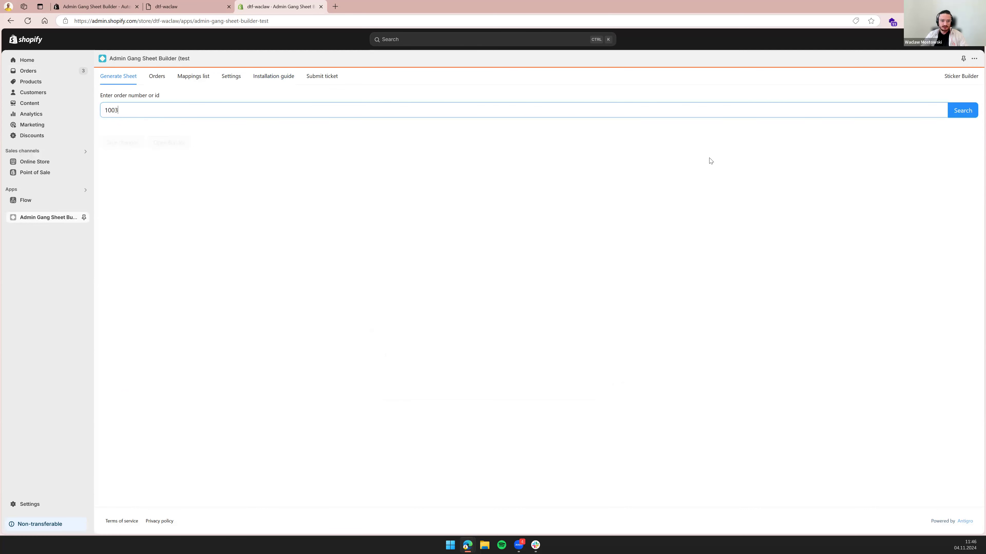
left_click(954, 113)
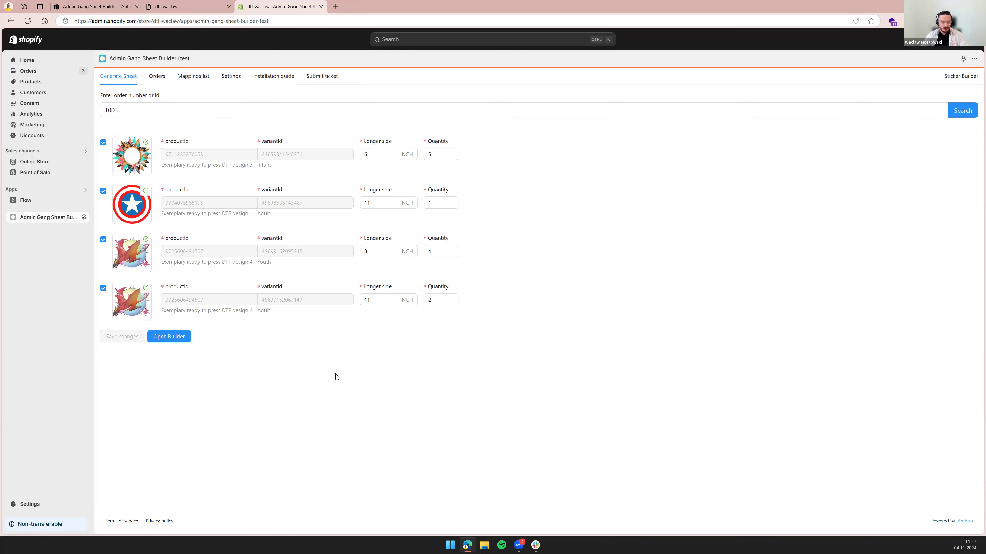
Step: Open the order's items in the builder and generate new DTF sheets from them
left_click(176, 338)
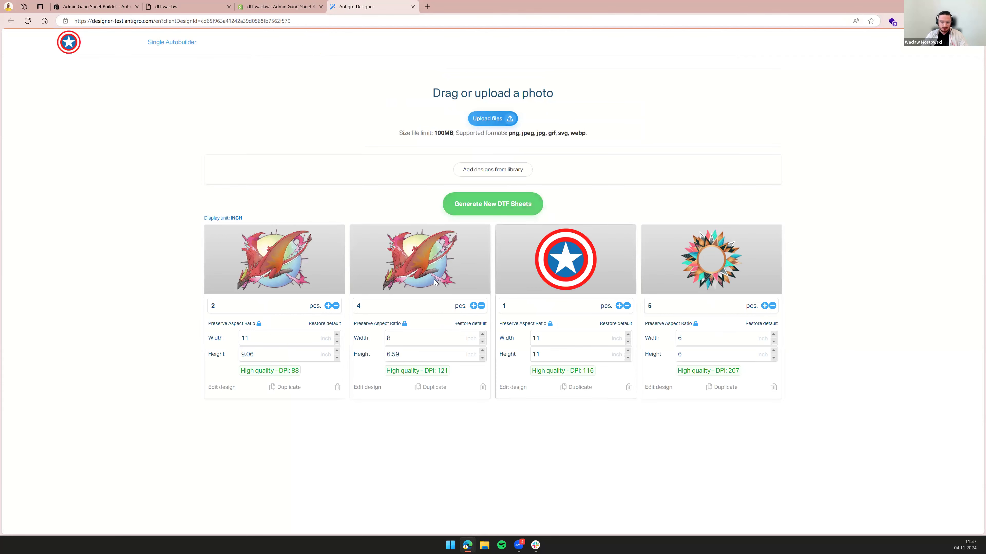
left_click(487, 203)
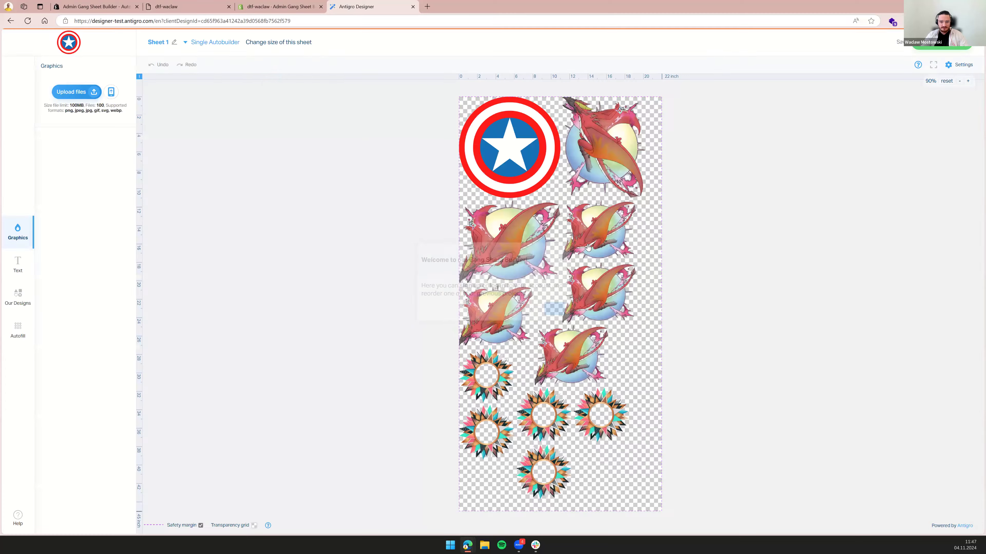
left_click(561, 260)
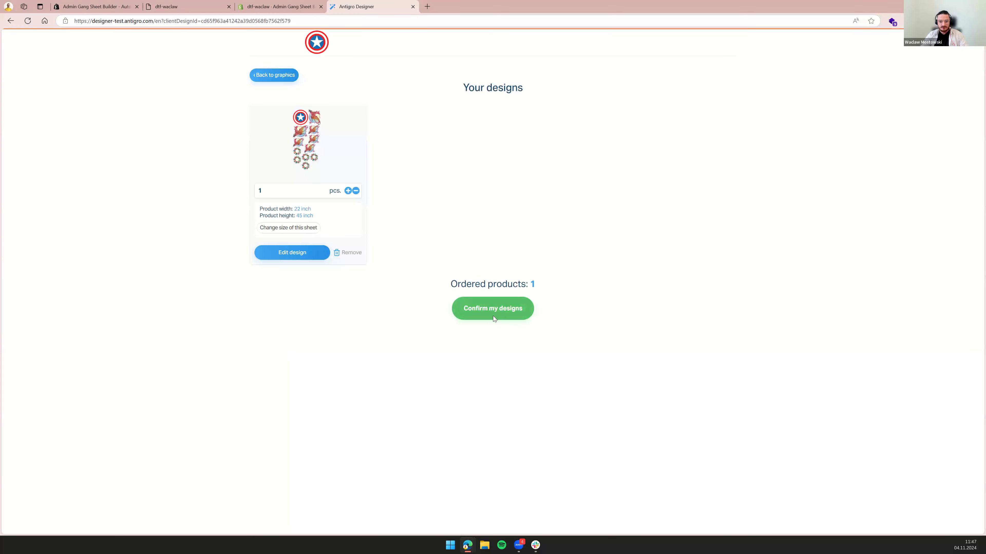
Step: Confirm the generated gang sheet design as final and close the designer
left_click(492, 316)
left_click(487, 246)
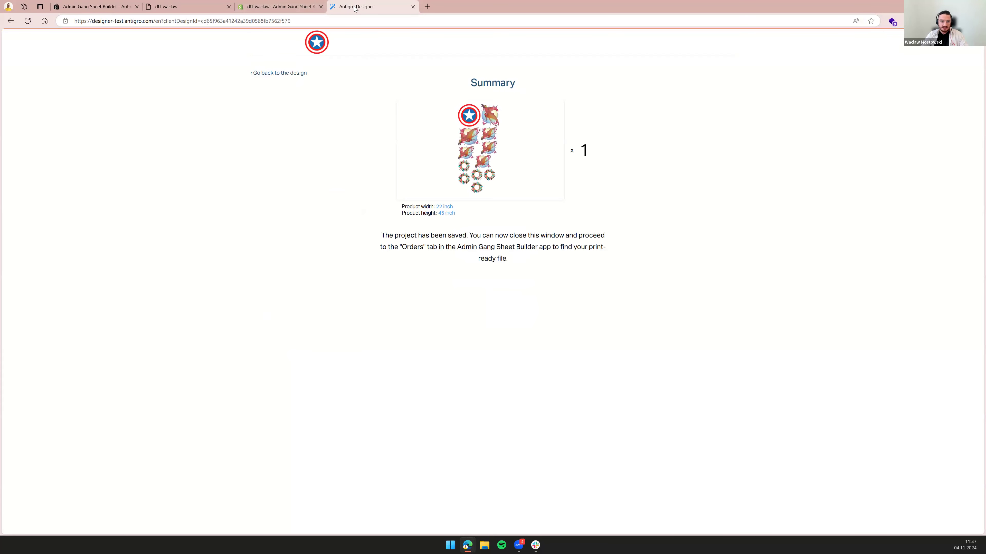
middle_click(338, 10)
Step: Check the project details and generation status of the newly accepted order in the app's order list
left_click(162, 80)
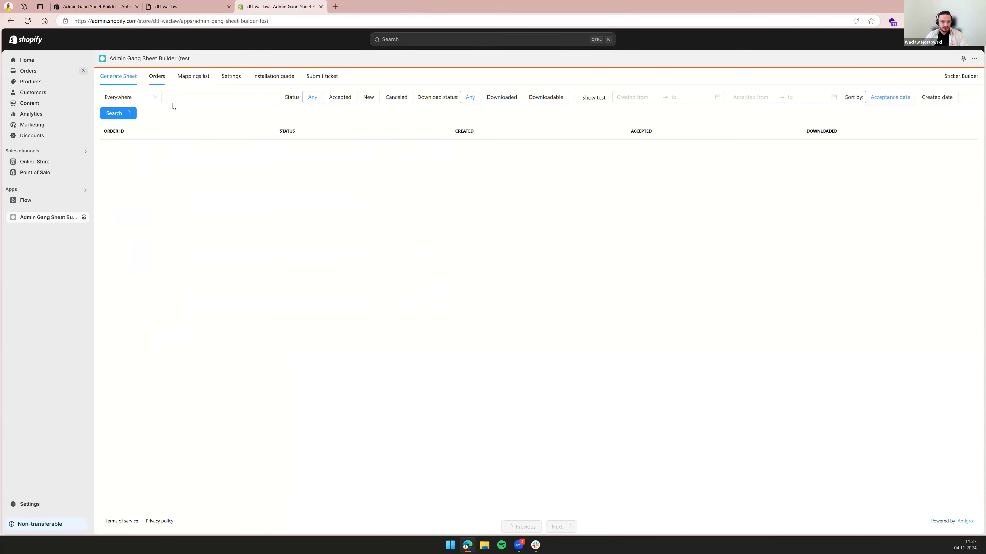
left_click(120, 149)
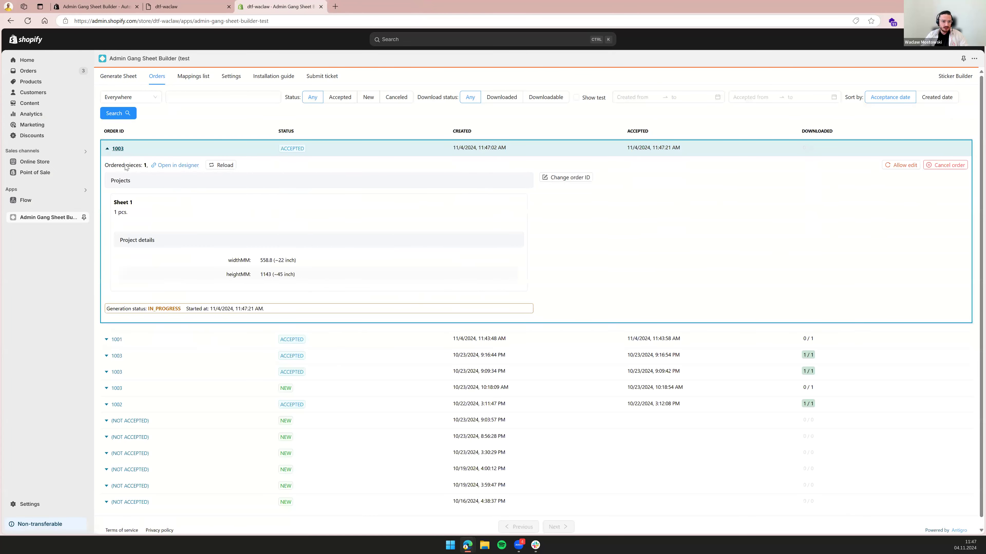
left_click(117, 155)
Step: Download the print-ready main file of the second order in the list, view the image and close it
left_click(118, 164)
left_click(131, 245)
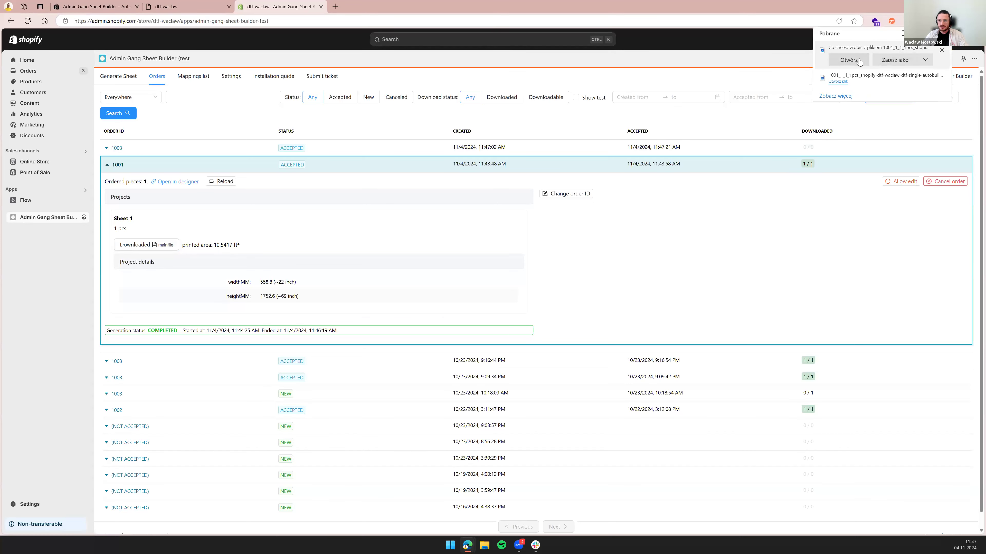
left_click(859, 61)
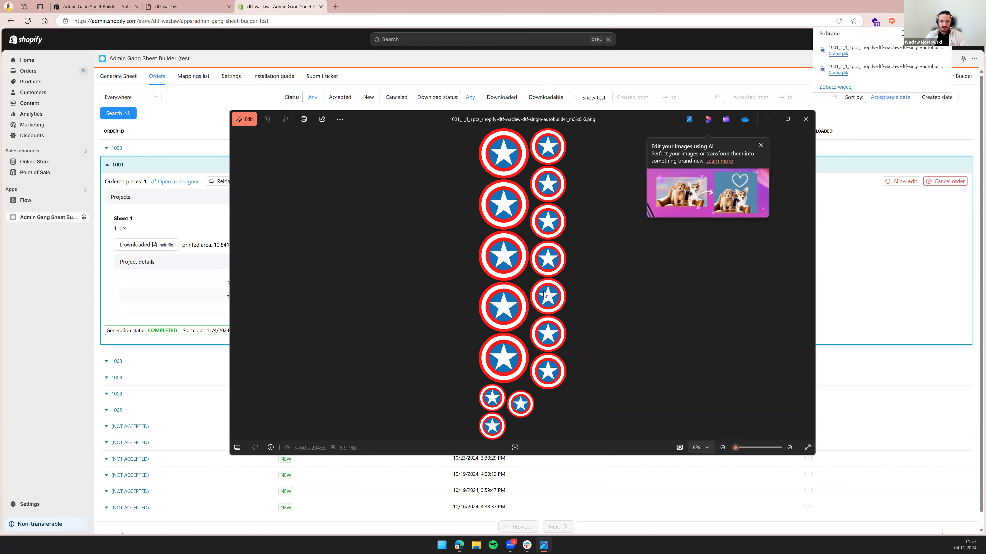
left_click(761, 146)
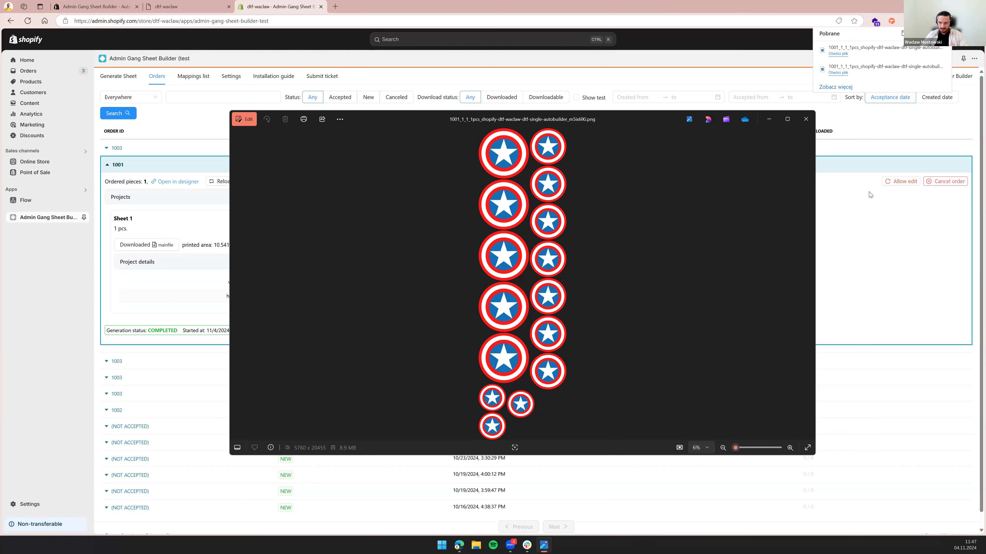
left_click(807, 121)
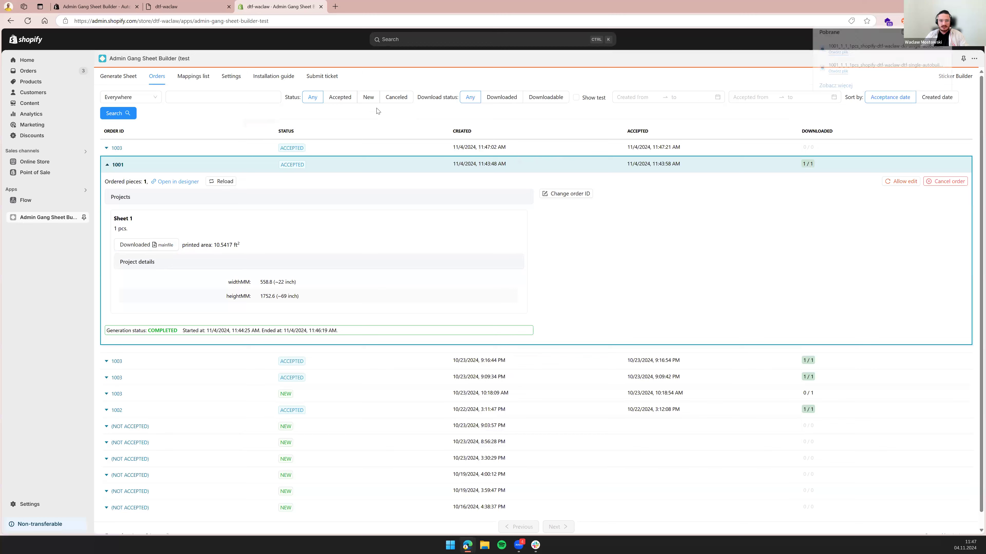
Step: Fill the width of all sheet dimensions in the app's product settings with 22.5 inches
left_click(232, 79)
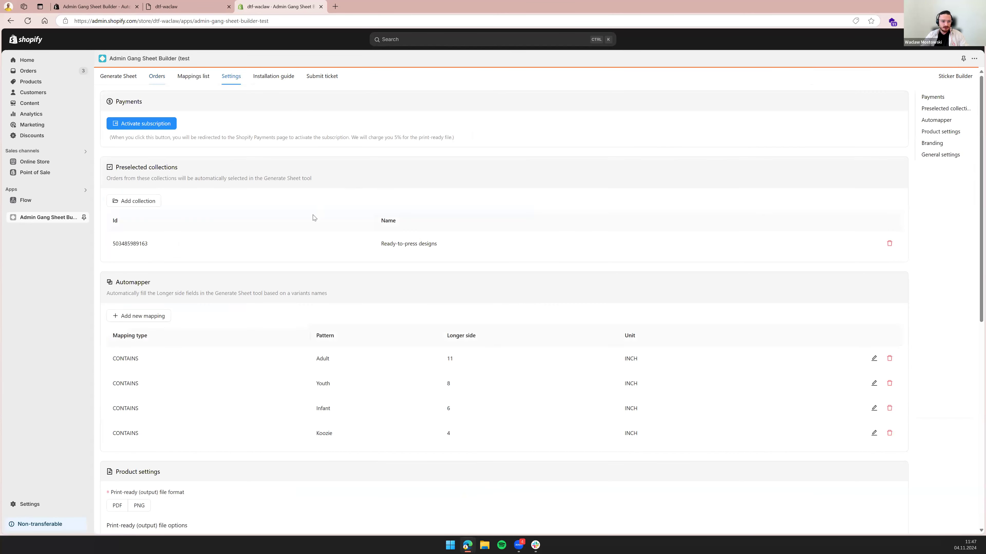
scroll(314, 217, "down", 5)
scroll(217, 230, "down", 3)
scroll(198, 235, "up", 2)
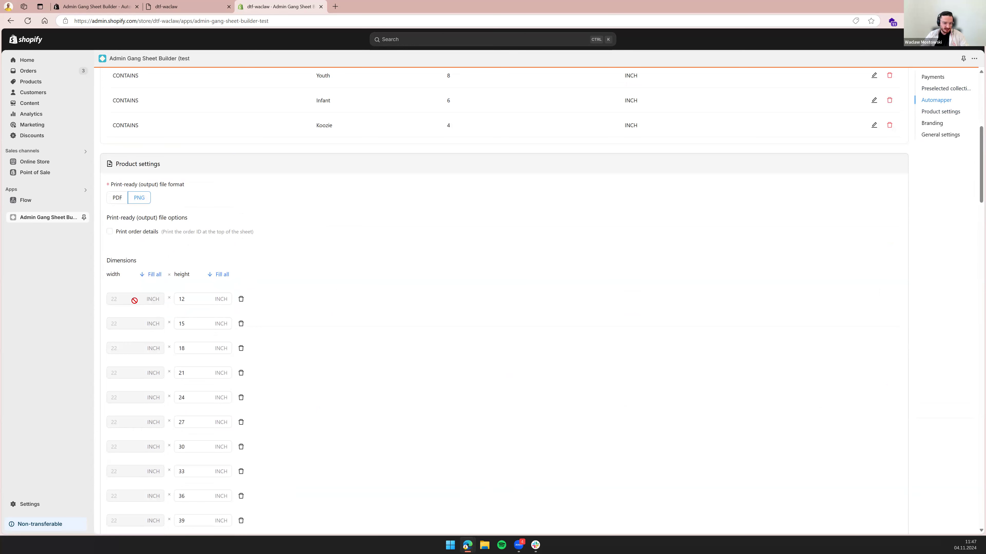
left_click(157, 278)
left_click(465, 145)
key("ctrl+a")
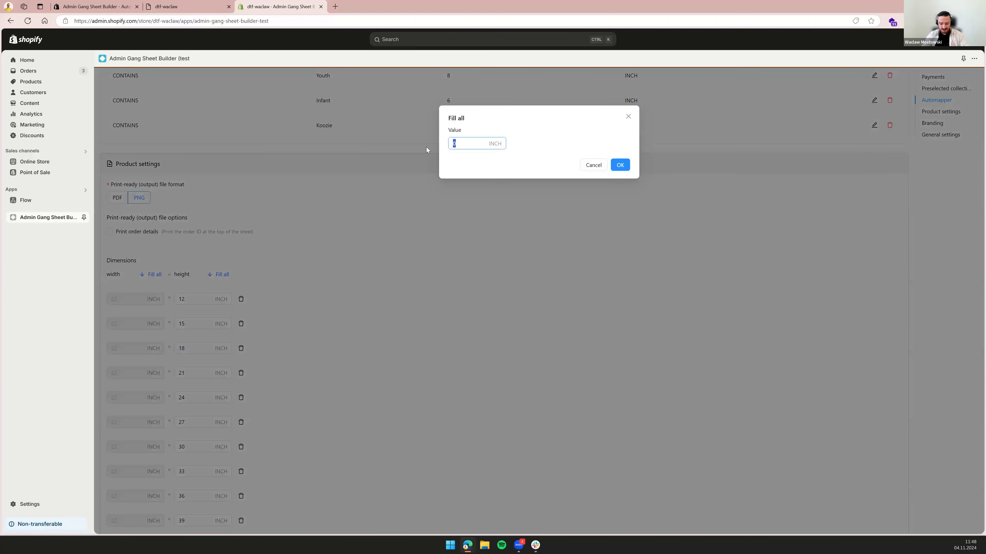
type("22.5")
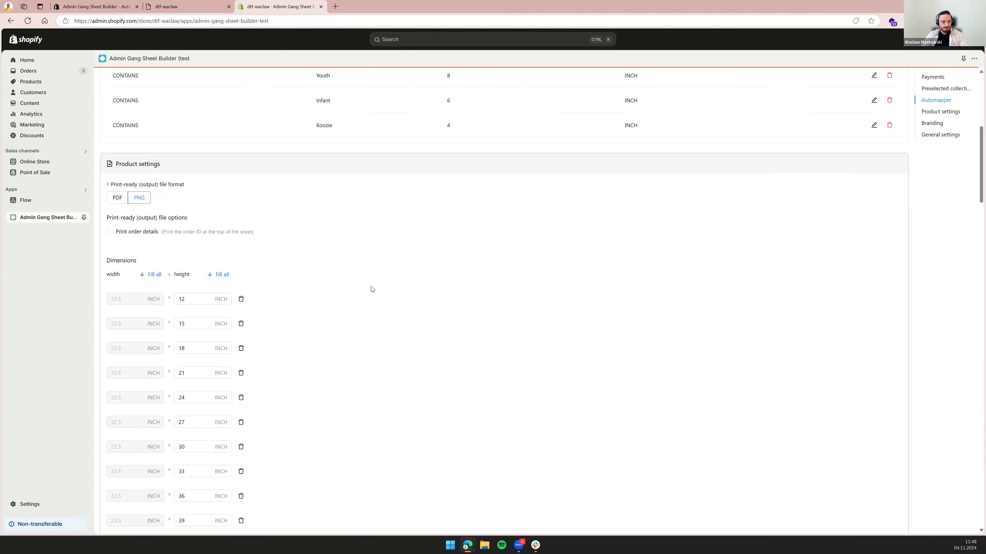
Step: Examine the sheet heights in the Dimensions list of the product settings, from the first row to the last
scroll(271, 233, "down", 4)
scroll(201, 206, "down", 19)
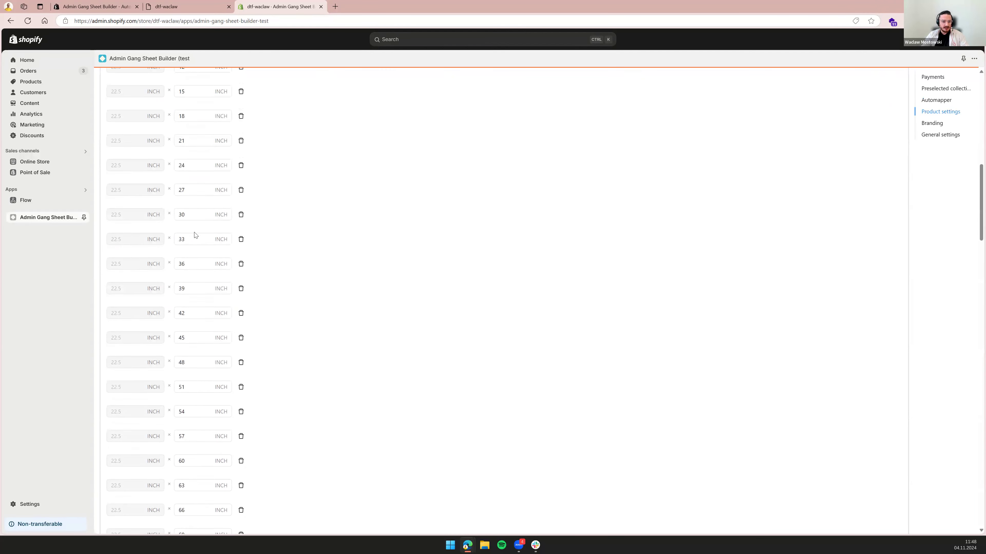
scroll(198, 318, "down", 11)
scroll(202, 414, "up", 20)
scroll(208, 330, "up", 17)
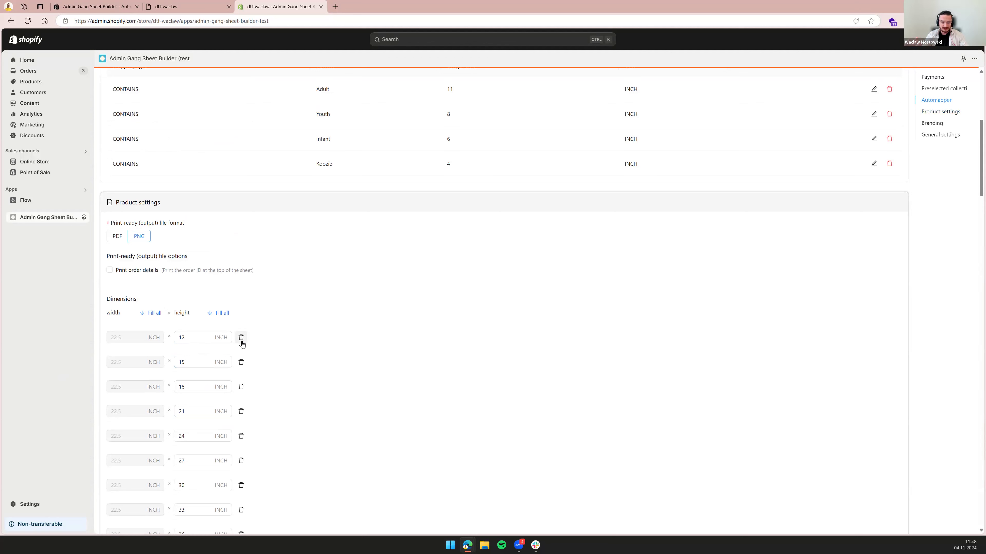
scroll(237, 337, "down", 20)
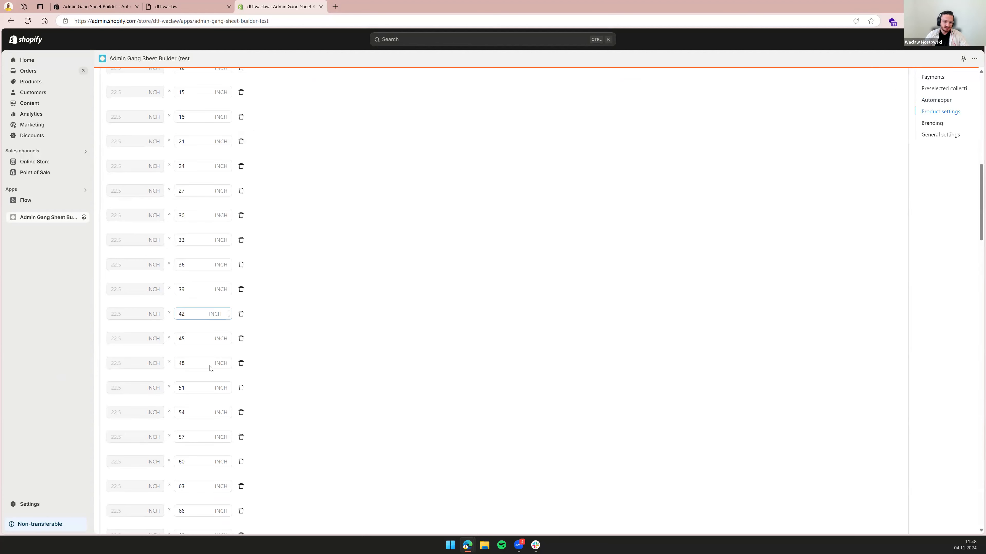
scroll(220, 379, "down", 10)
scroll(237, 363, "up", 4)
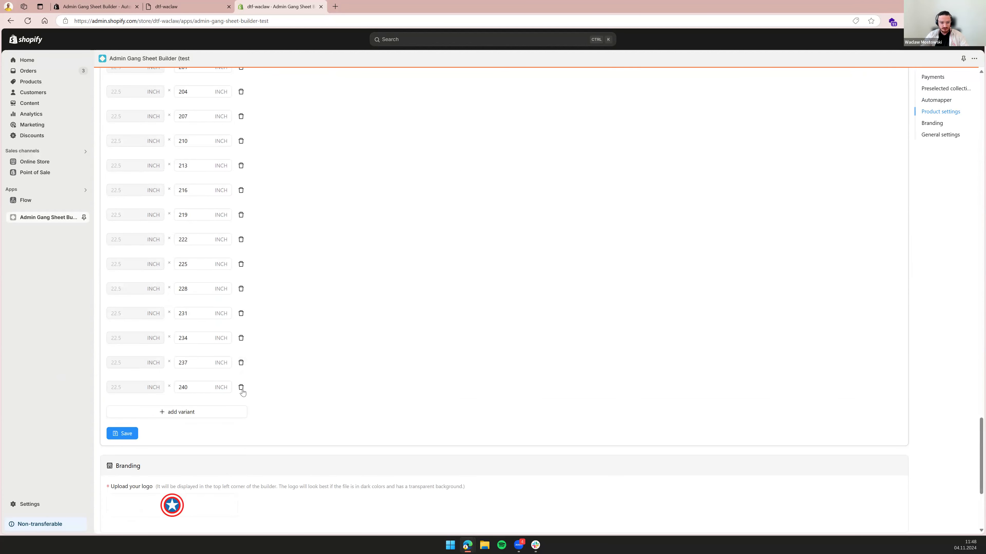
scroll(282, 293, "up", 10)
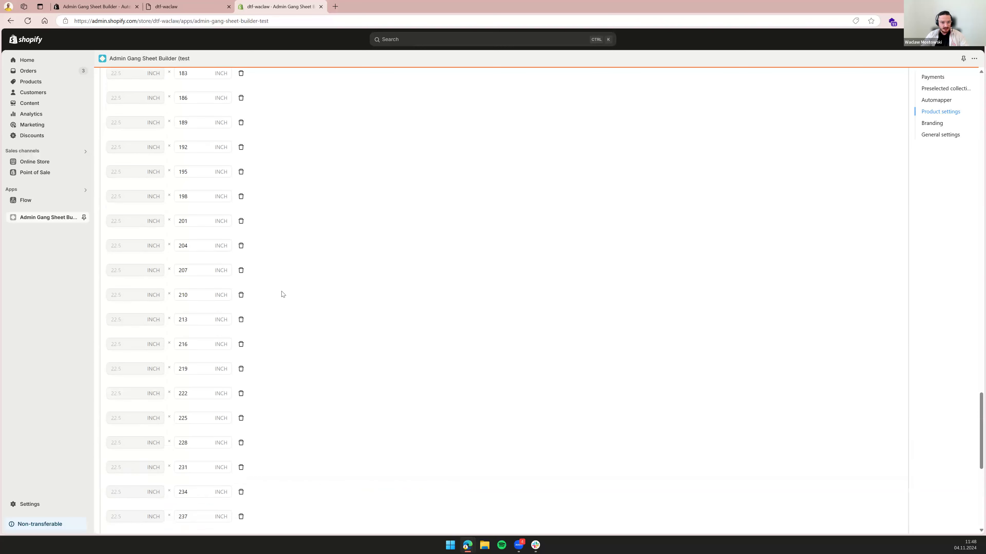
Step: Recheck the sheet heights in the Dimensions list and switch to the Admin Gang Sheet Builder listing in the Shopify App Store
scroll(279, 292, "up", 12)
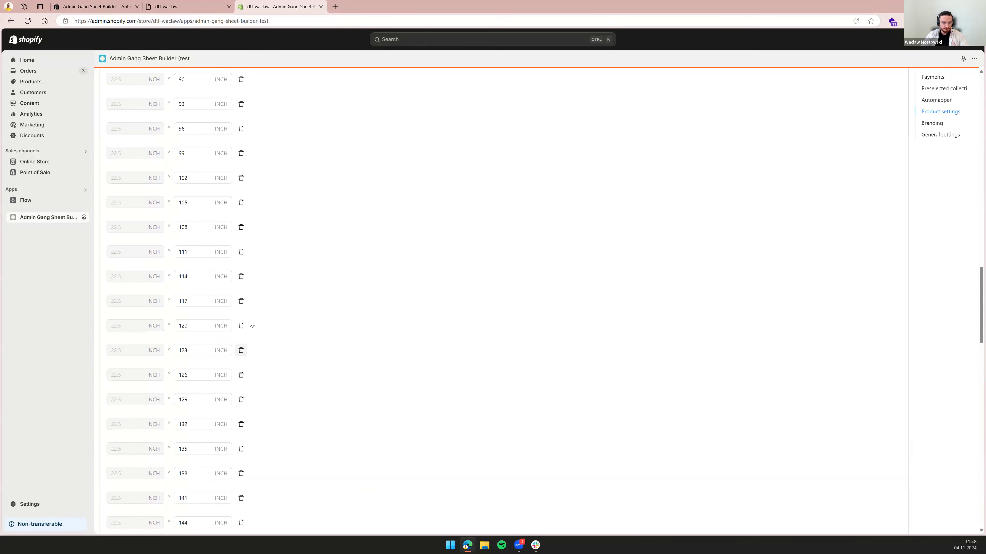
scroll(356, 351, "down", 20)
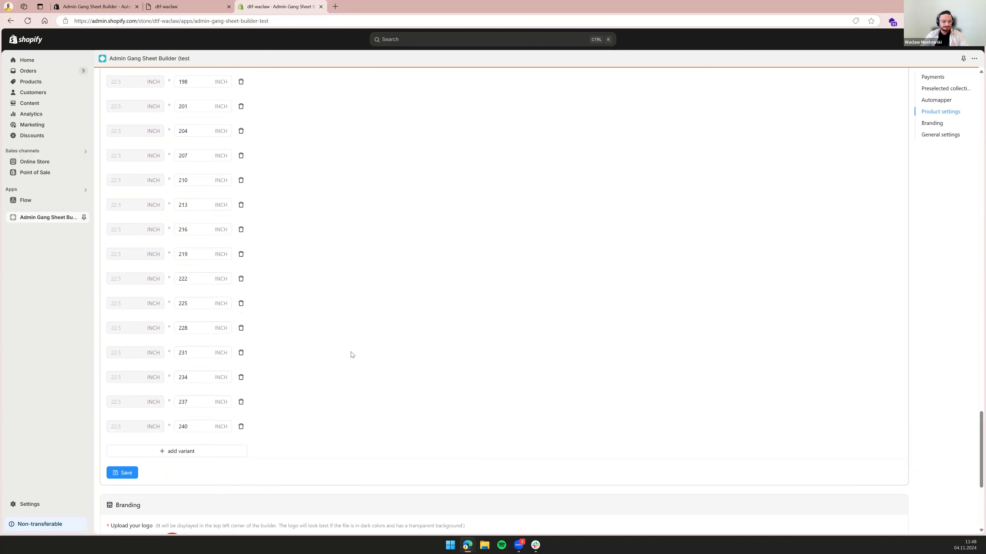
scroll(351, 354, "up", 20)
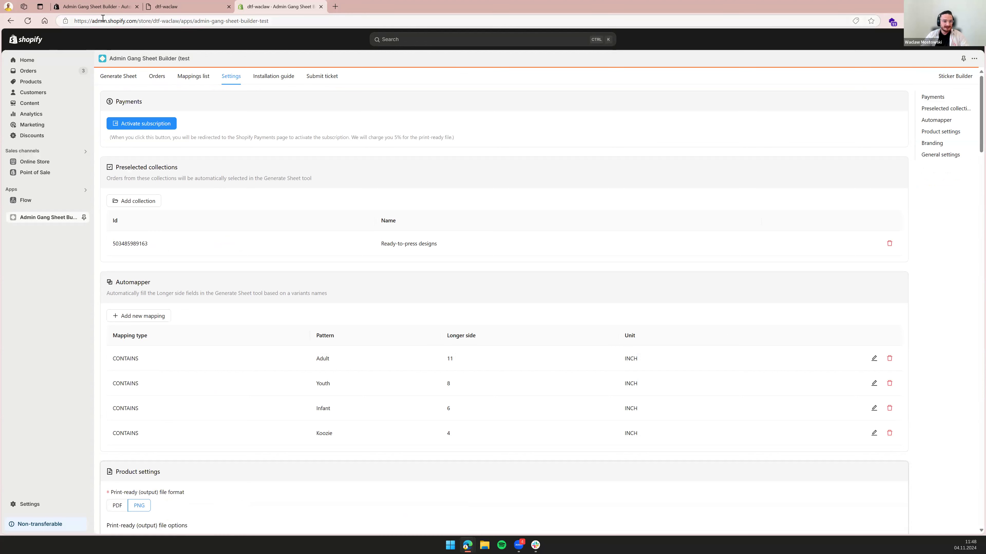
left_click(96, 7)
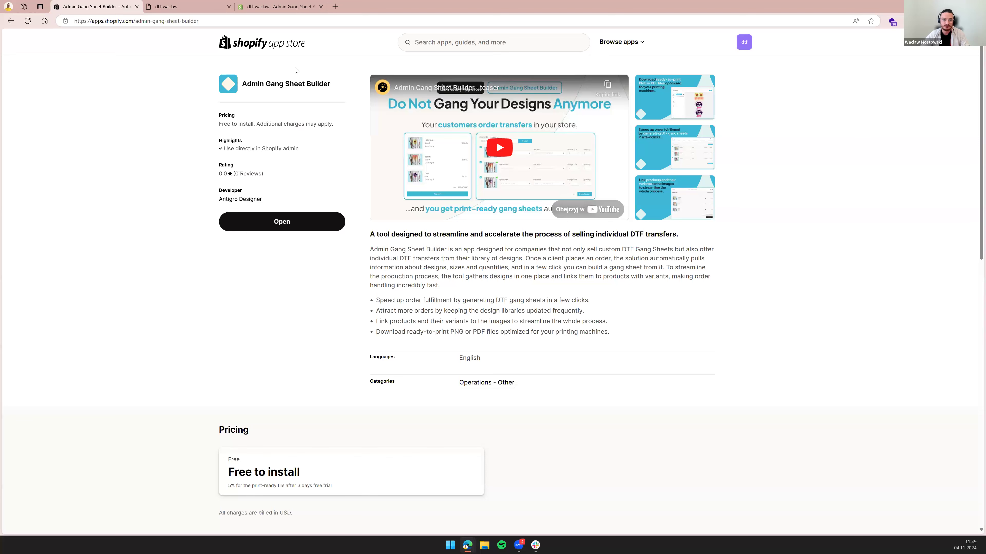
Step: Switch back to the app in the Shopify admin and view its support ticket form and the Quick Setup instructions in the installation guide
left_click(281, 6)
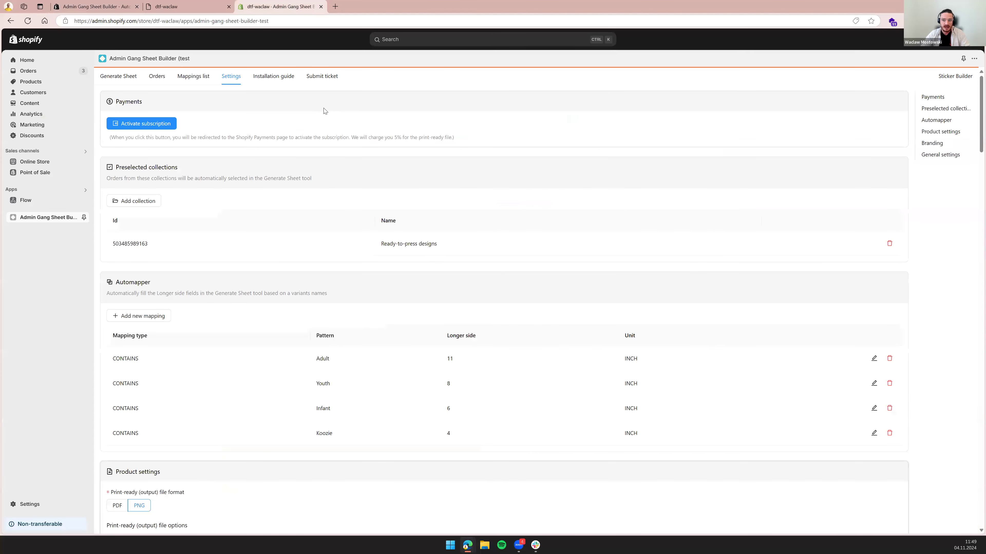
left_click(329, 83)
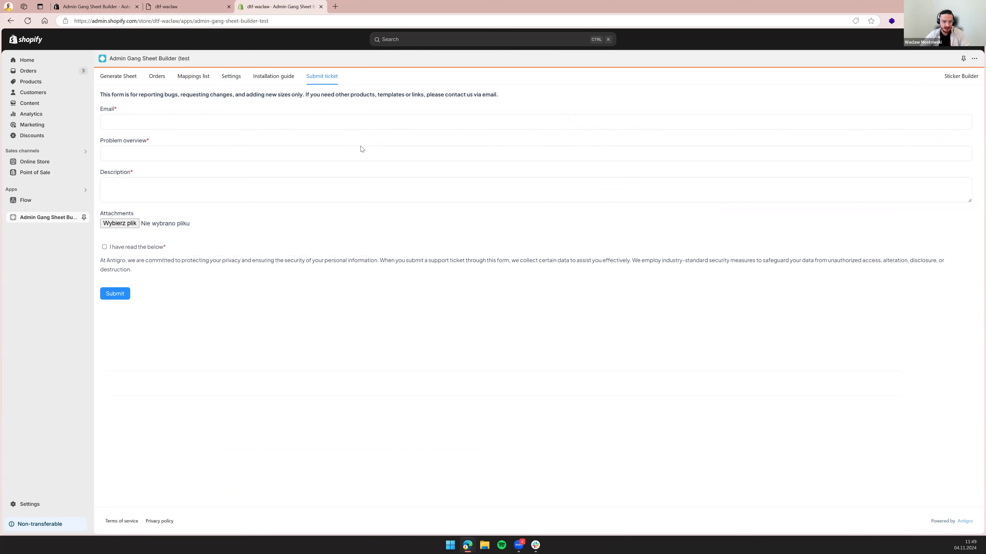
left_click(276, 76)
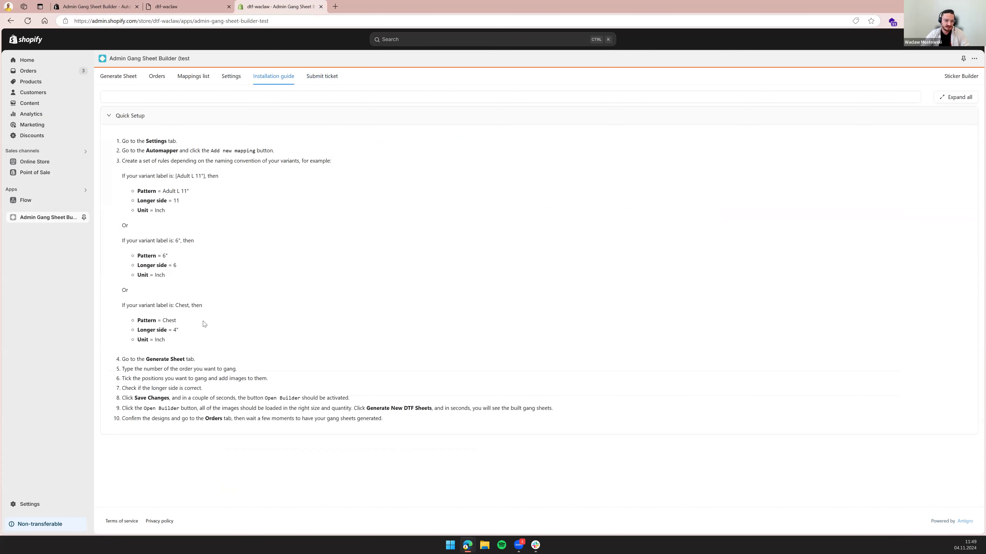
left_click_drag(166, 340, 139, 317)
left_click(223, 327)
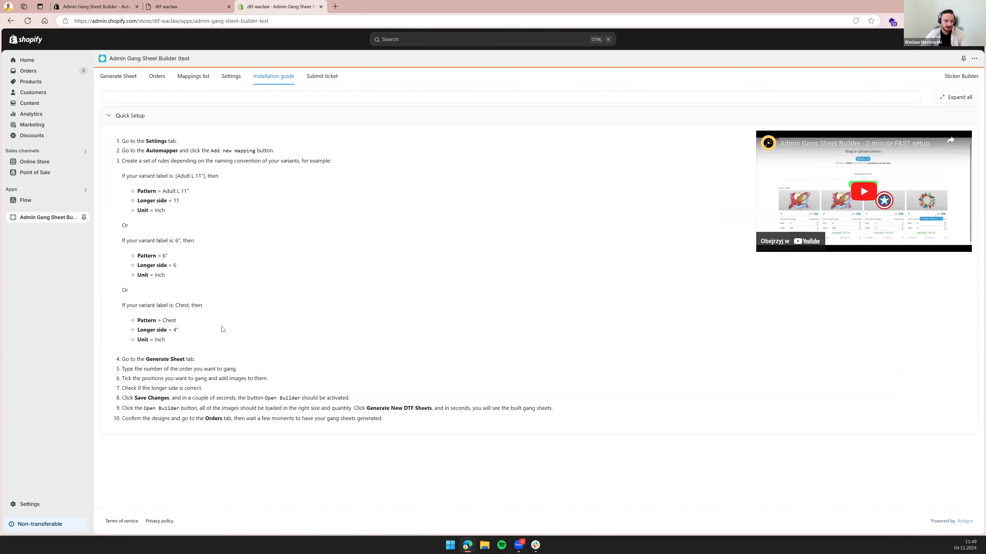